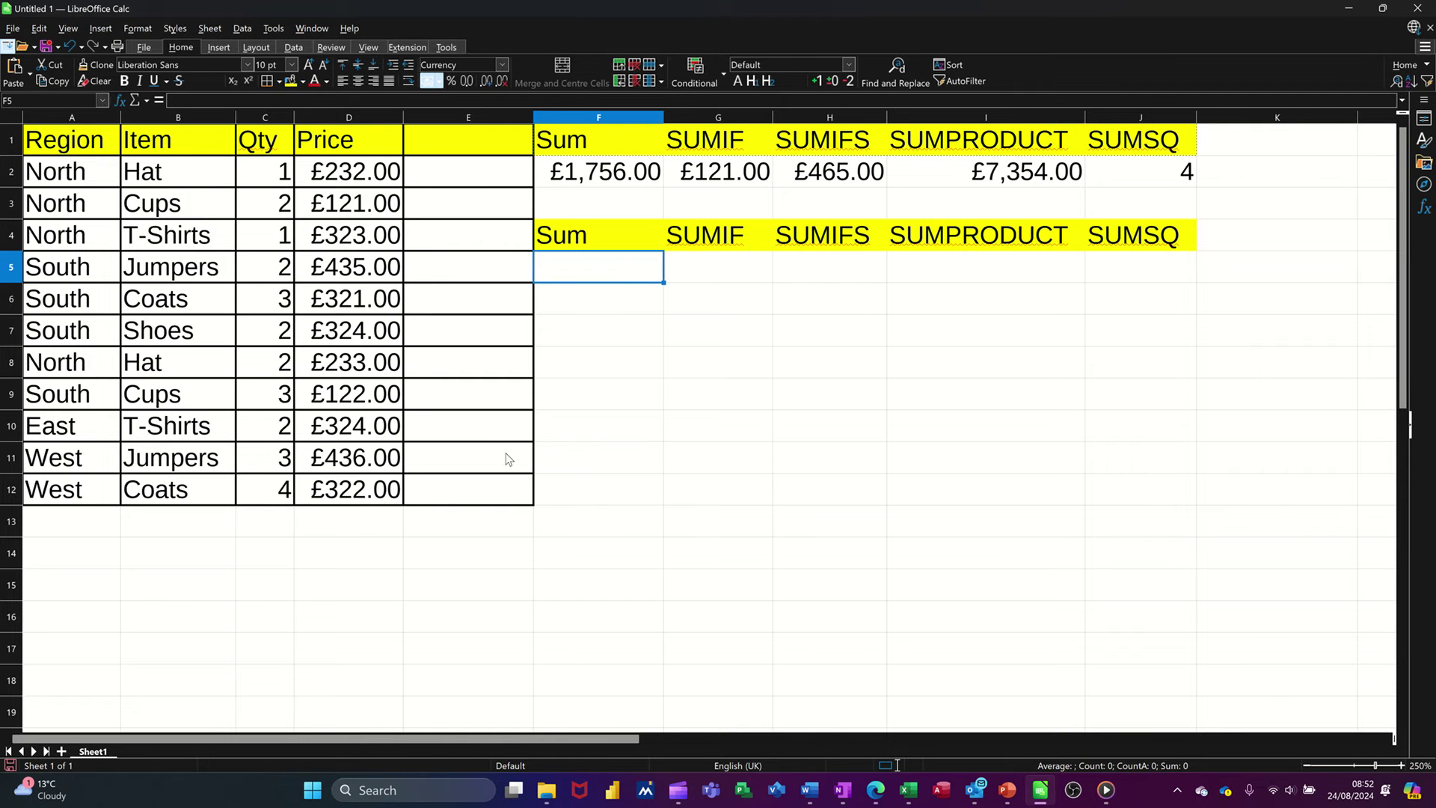
Total the Price column in D13 with =SUM(D2:D12) and widen column D to show £3,193.00
{"action": "left_click", "coordinate": [367, 531]}
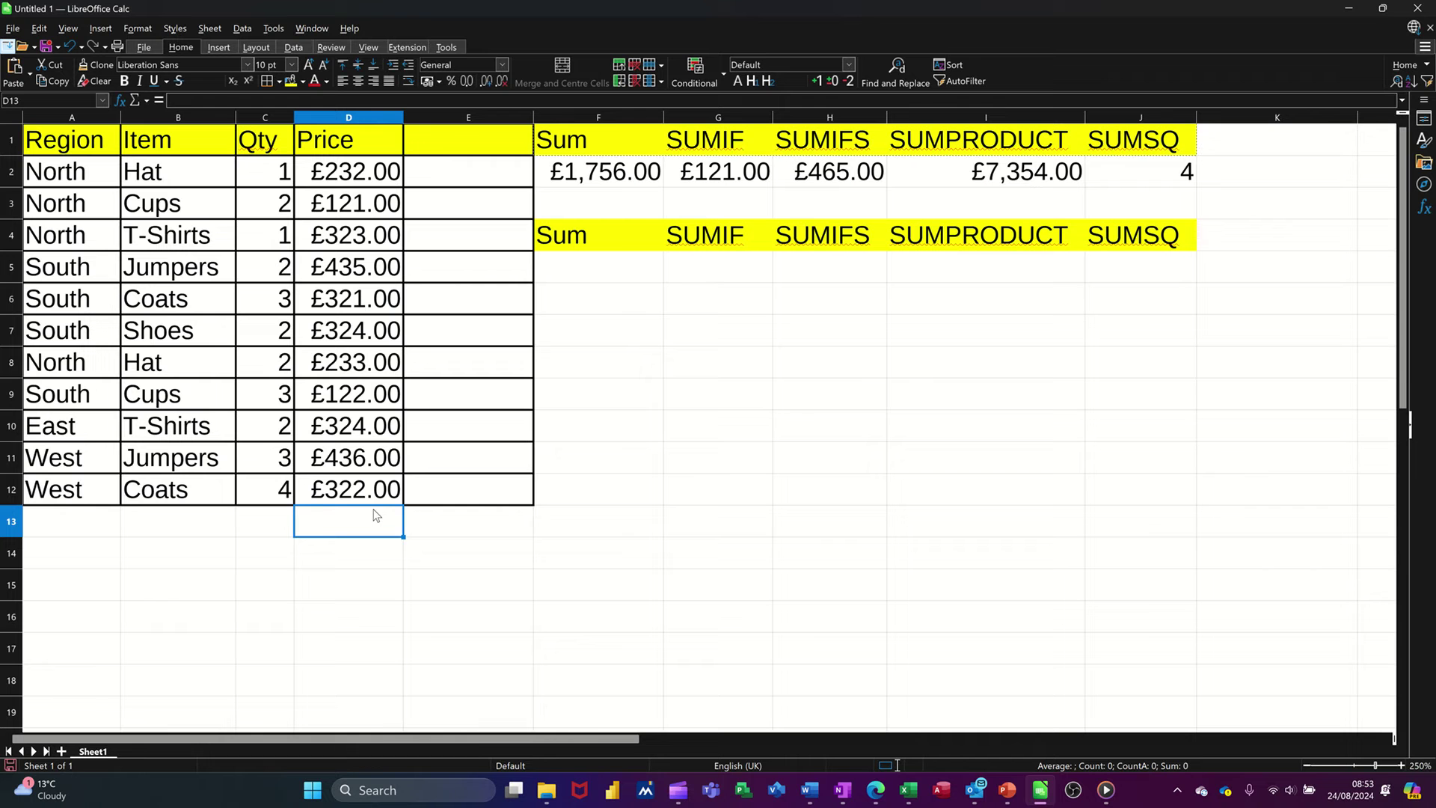
{"action": "key", "text": "alt+equal"}
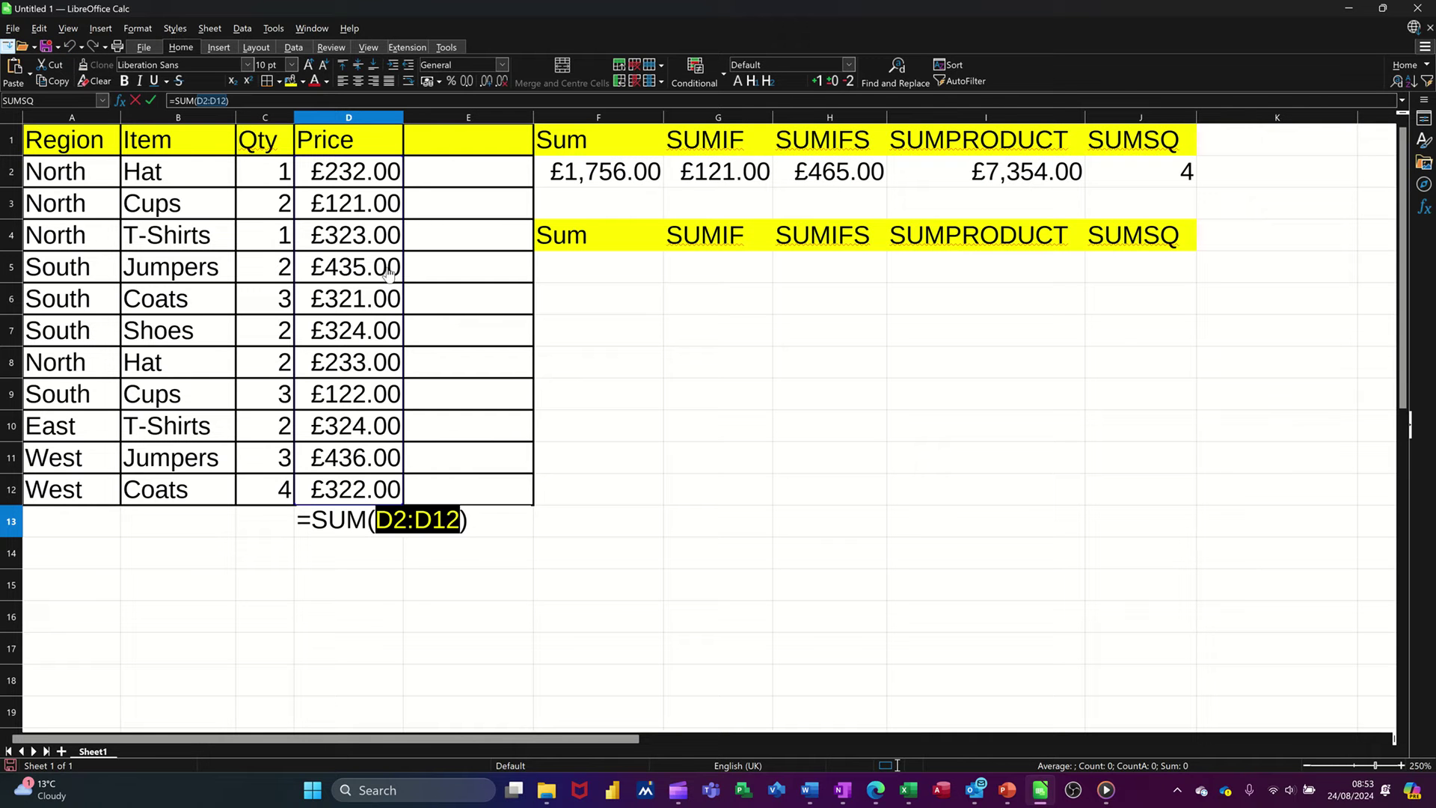
{"action": "left_click", "coordinate": [152, 100]}
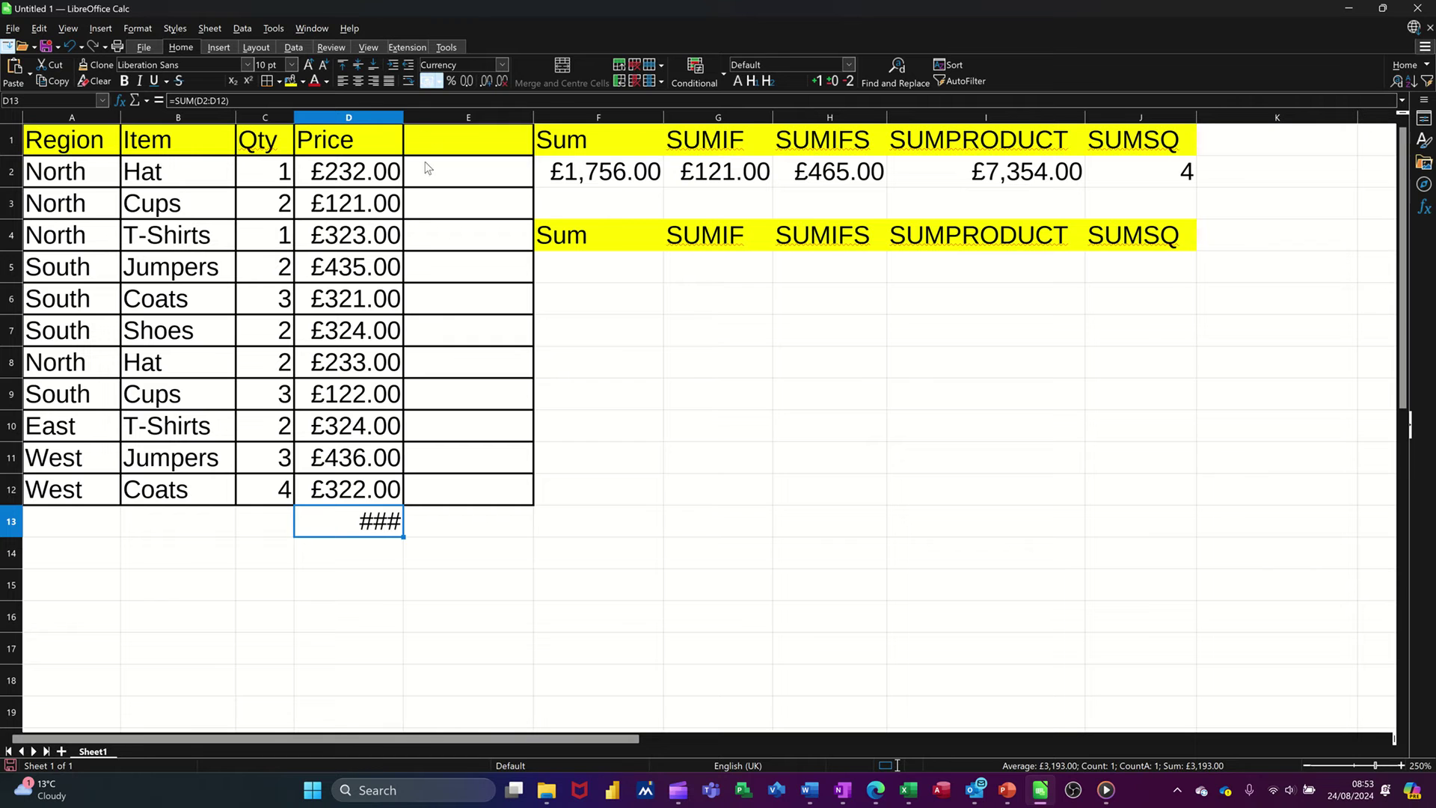
{"action": "double_click", "coordinate": [403, 118]}
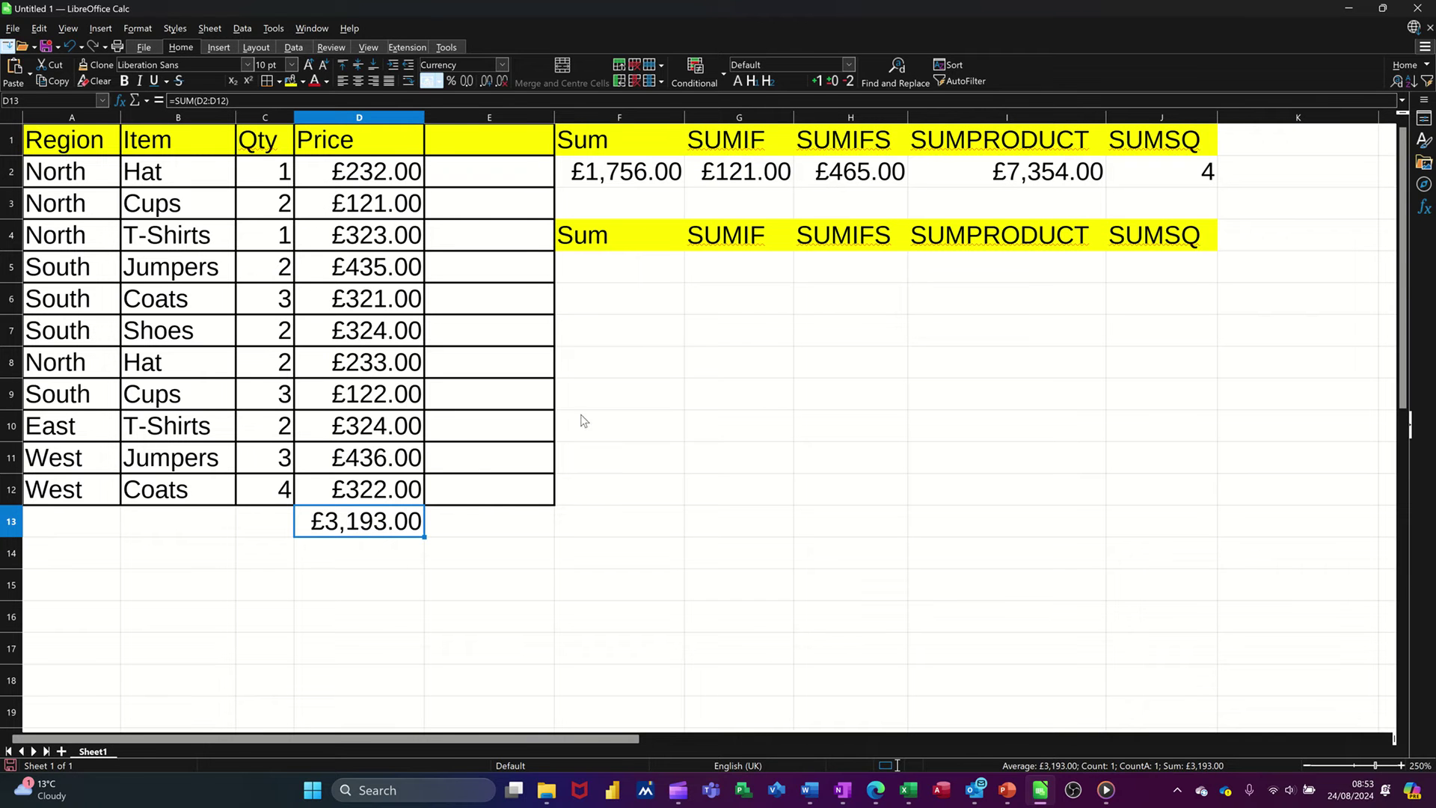
{"action": "left_click", "coordinate": [618, 278]}
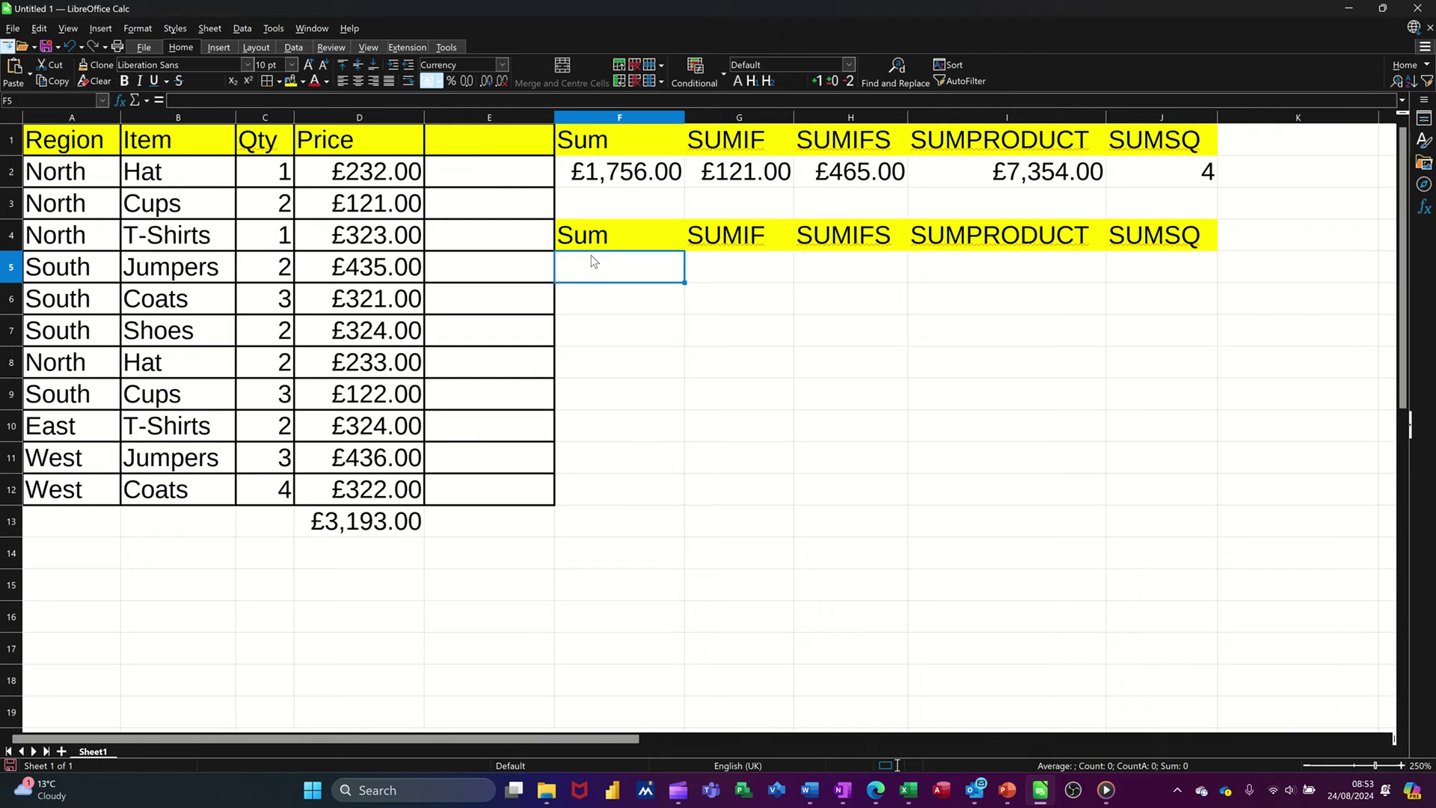
Enter =SUM(D2:D12) in the second-row Sum cell F5, giving £3,193.00
{"action": "key", "text": "alt+equal"}
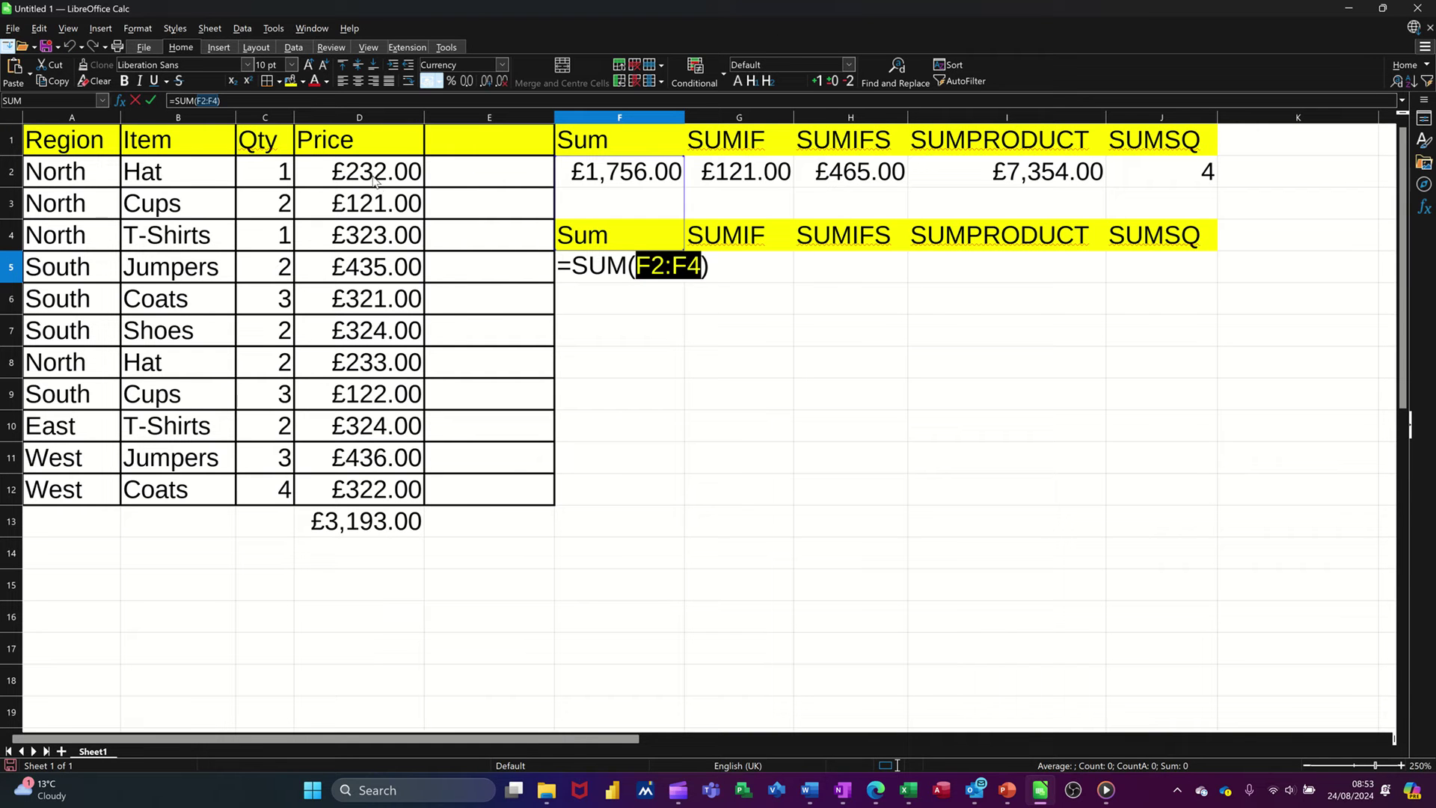
{"action": "left_click_drag", "start_coordinate": [378, 183], "coordinate": [391, 496]}
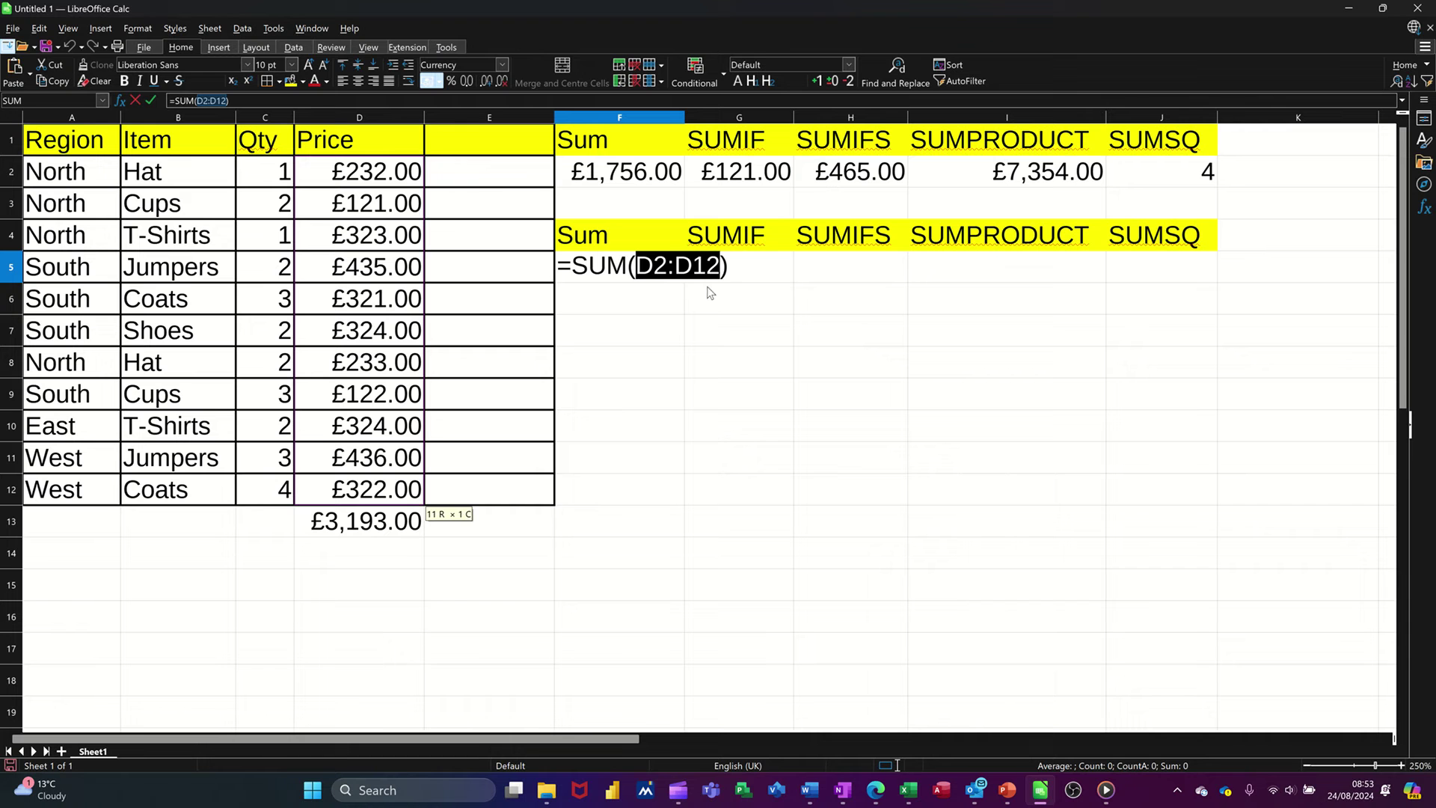
{"action": "left_click", "coordinate": [151, 99]}
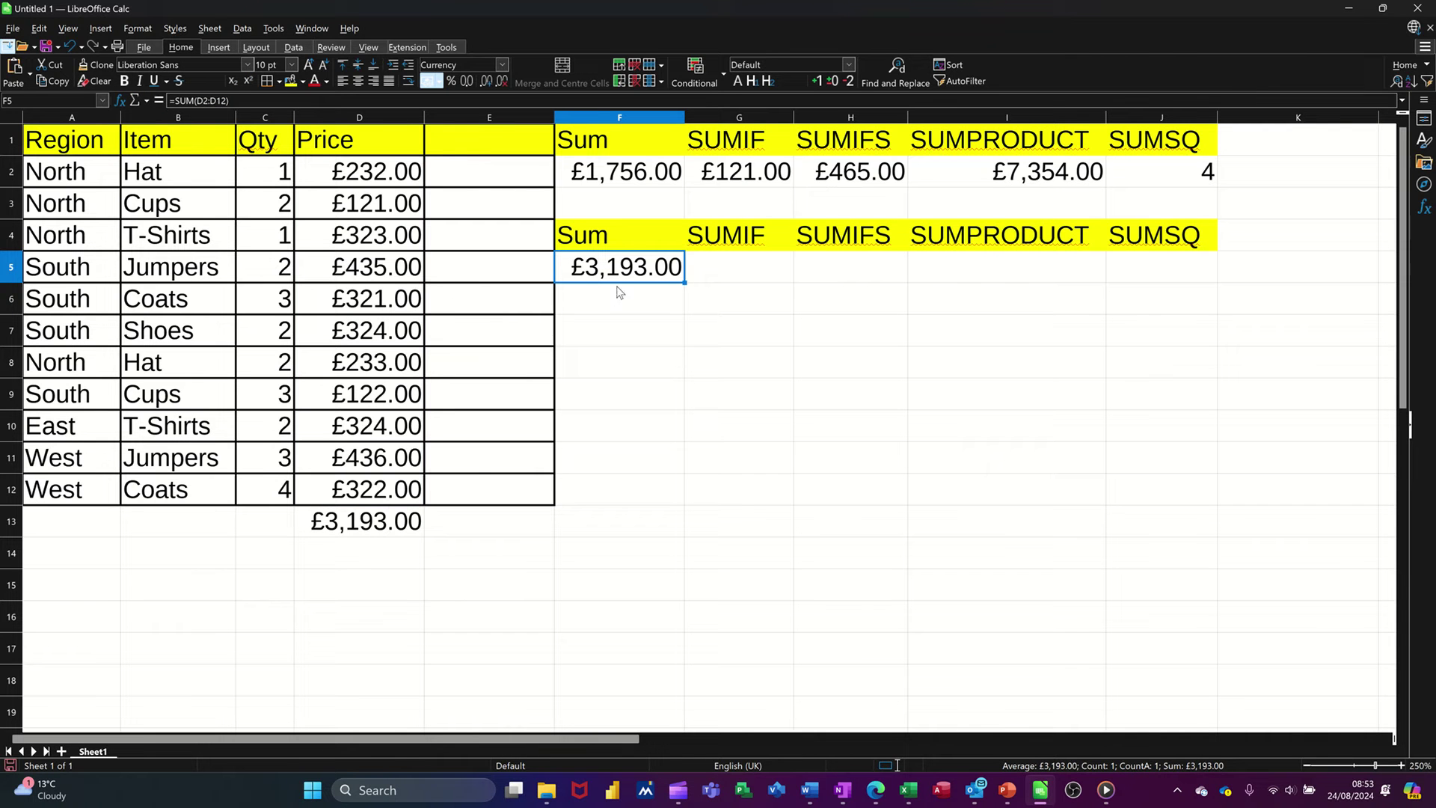
{"action": "left_click", "coordinate": [737, 282]}
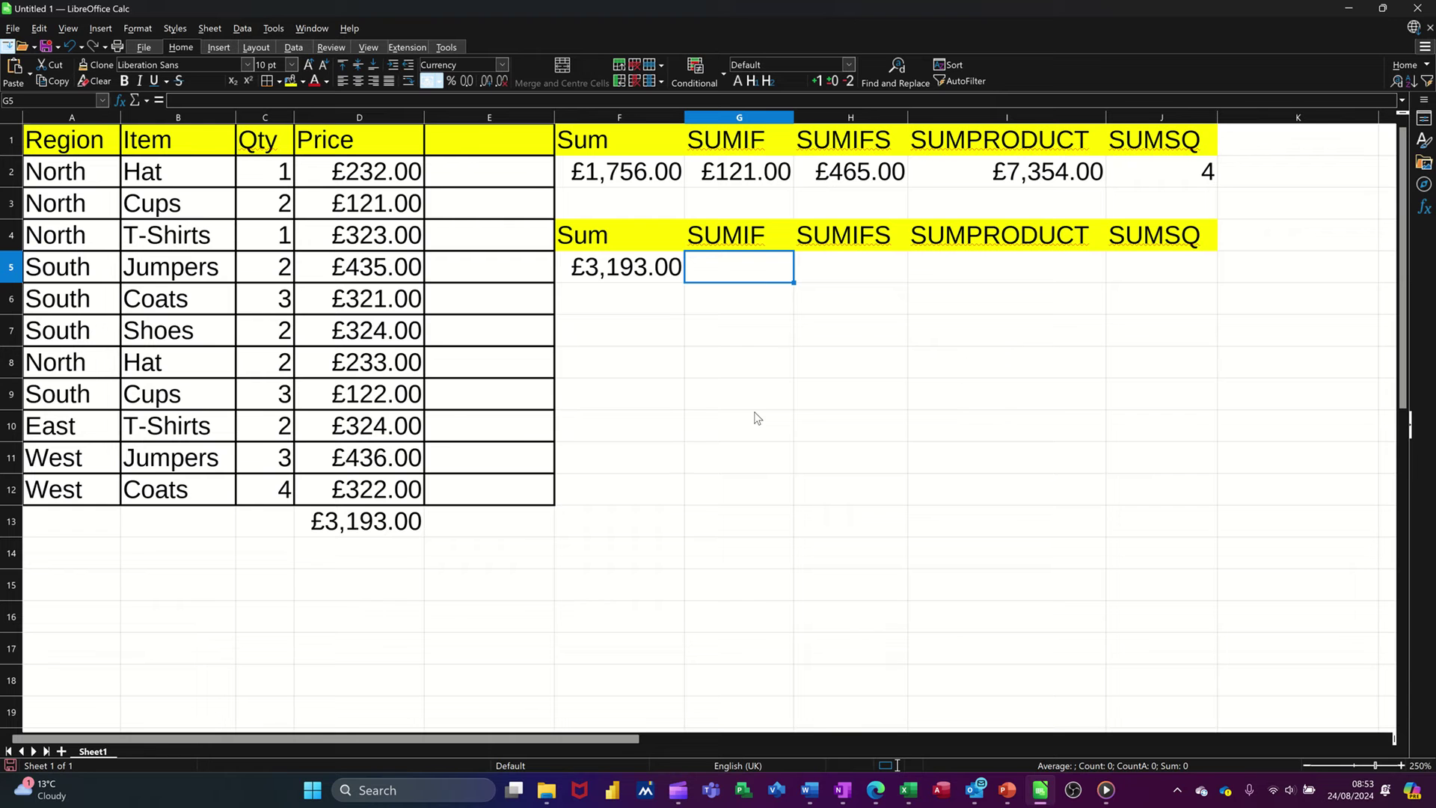
Enter =SUMIF(B2:B12,"Hat",D2:D12) in G5, returning £465.00 for Hat prices
{"action": "type", "text": "=su"}
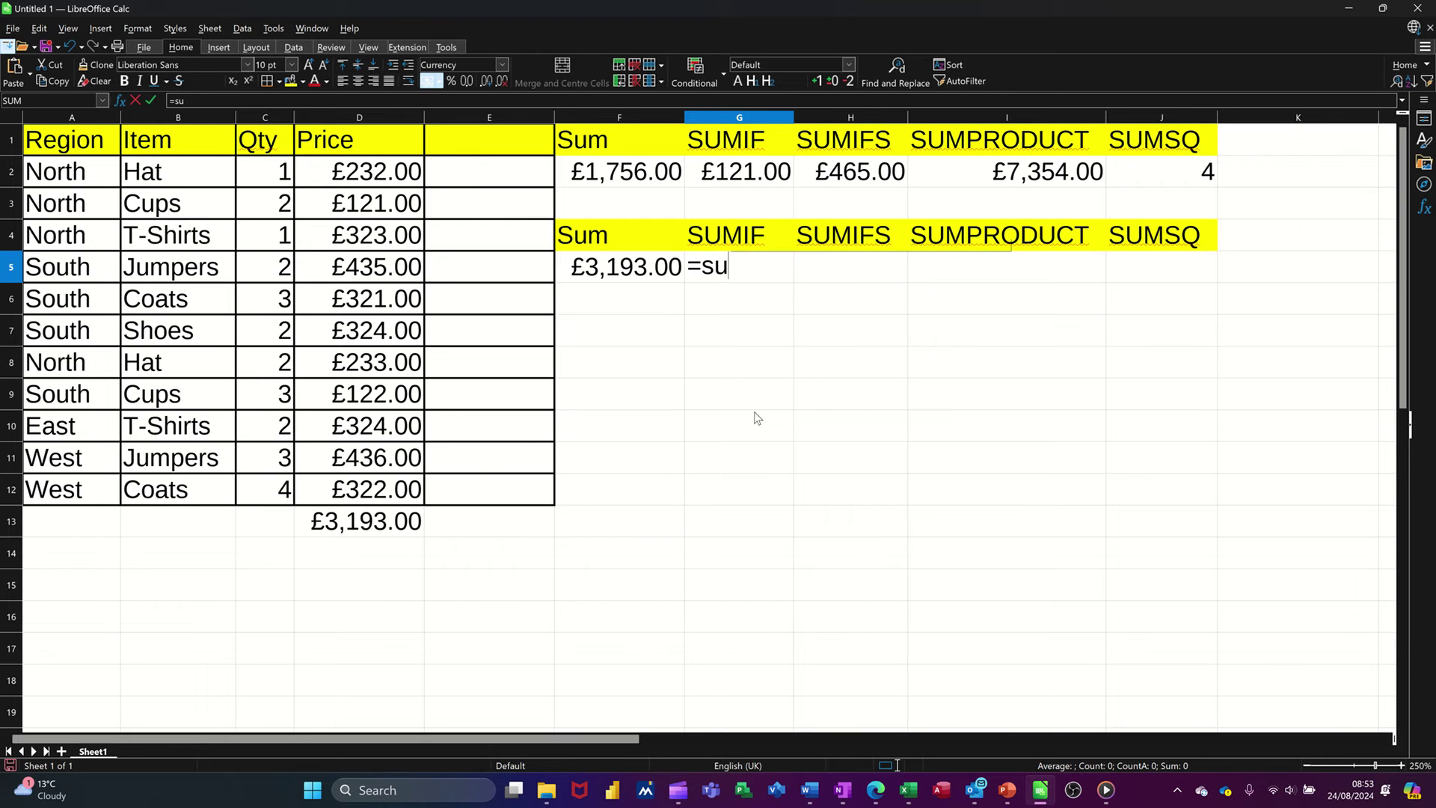
{"action": "type", "text": "mif("}
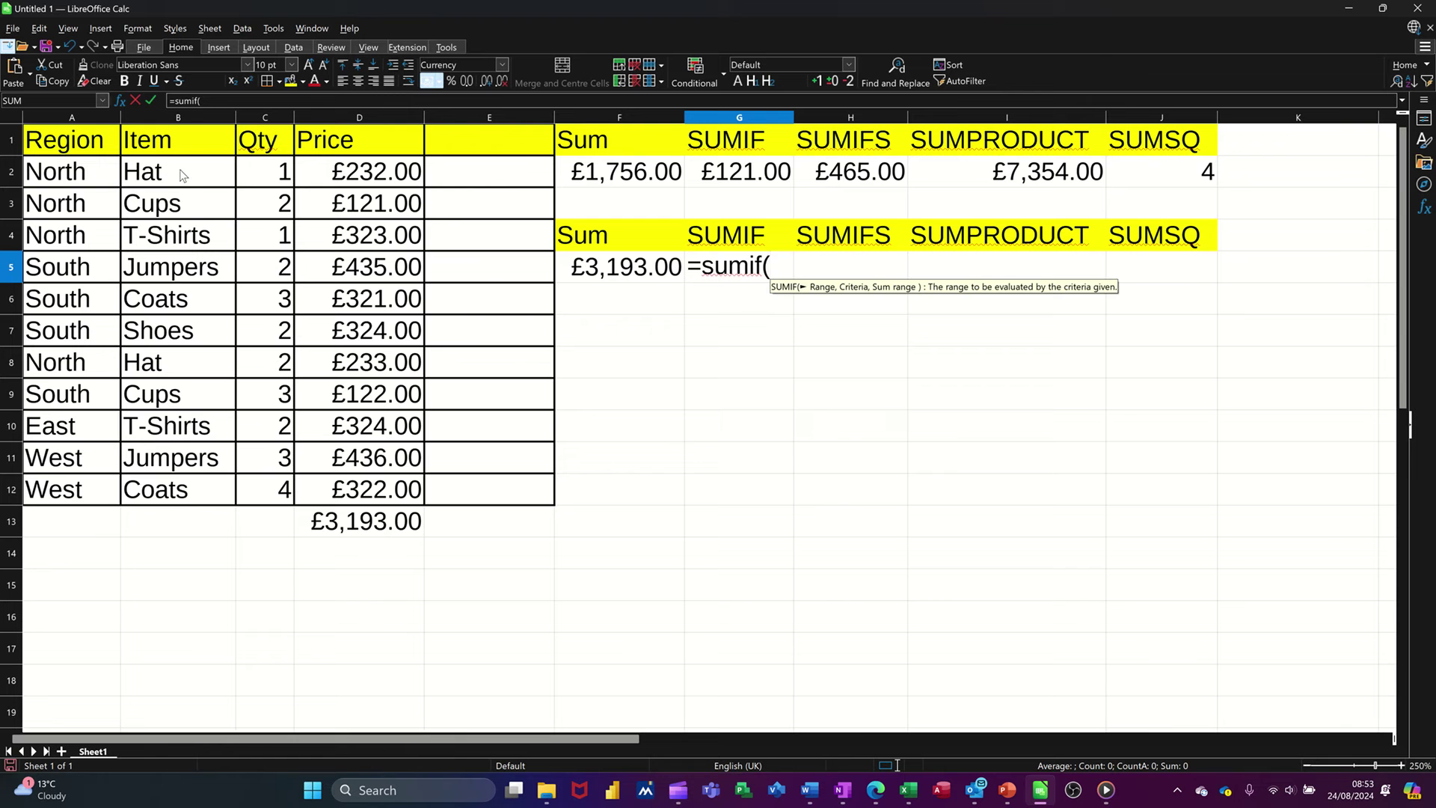
{"action": "left_click_drag", "start_coordinate": [183, 176], "coordinate": [179, 497]}
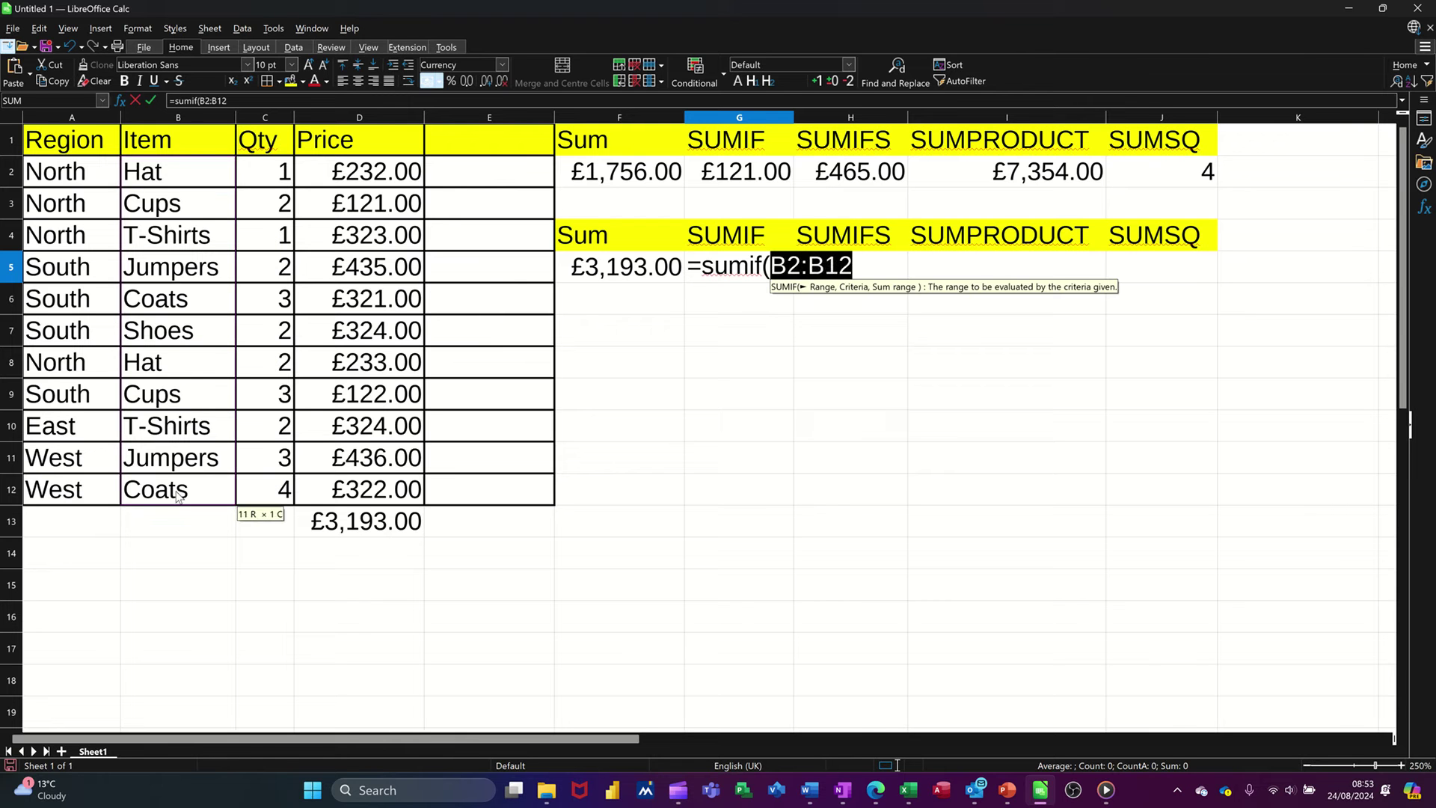
{"action": "type", "text": ","}
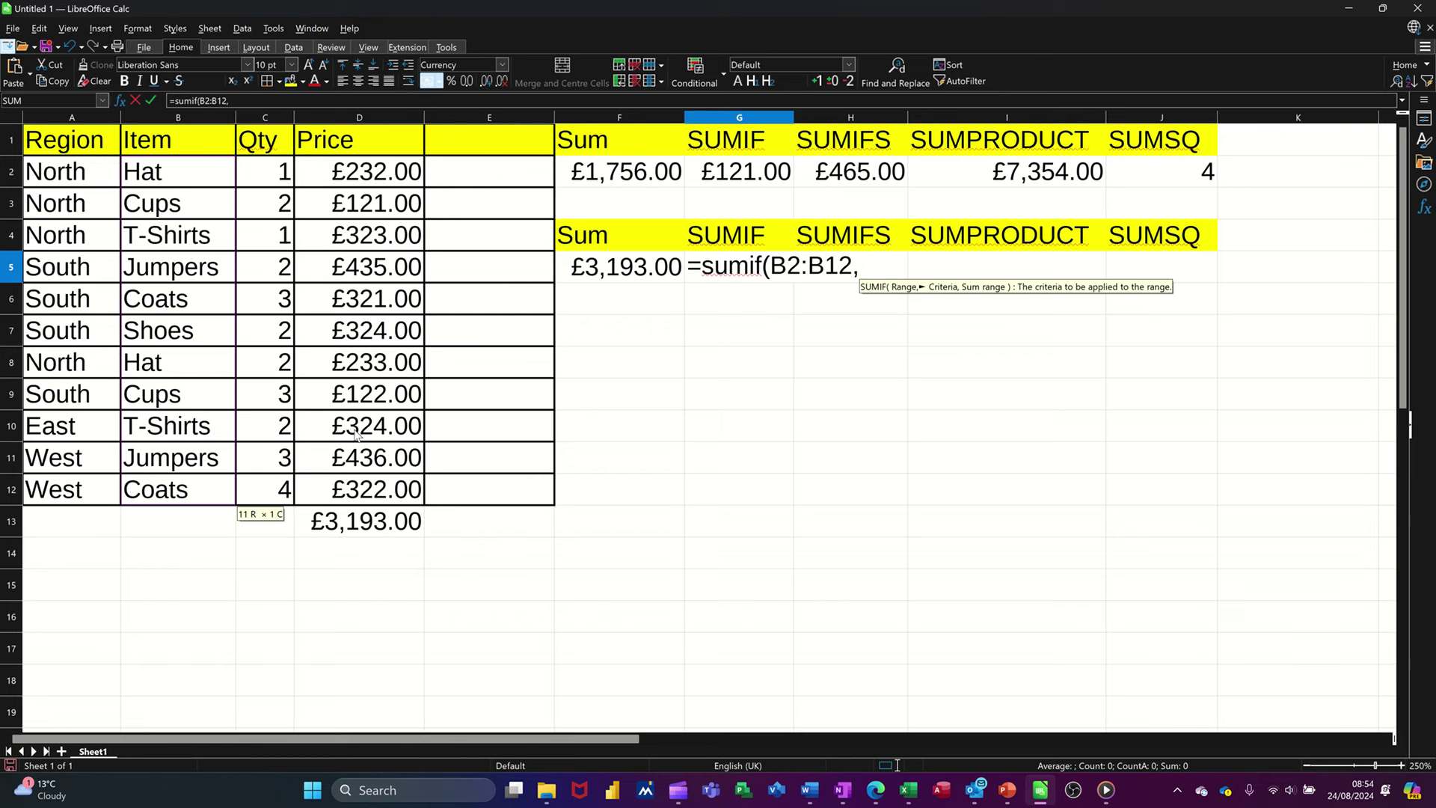
{"action": "type", "text": "\"Hat\""}
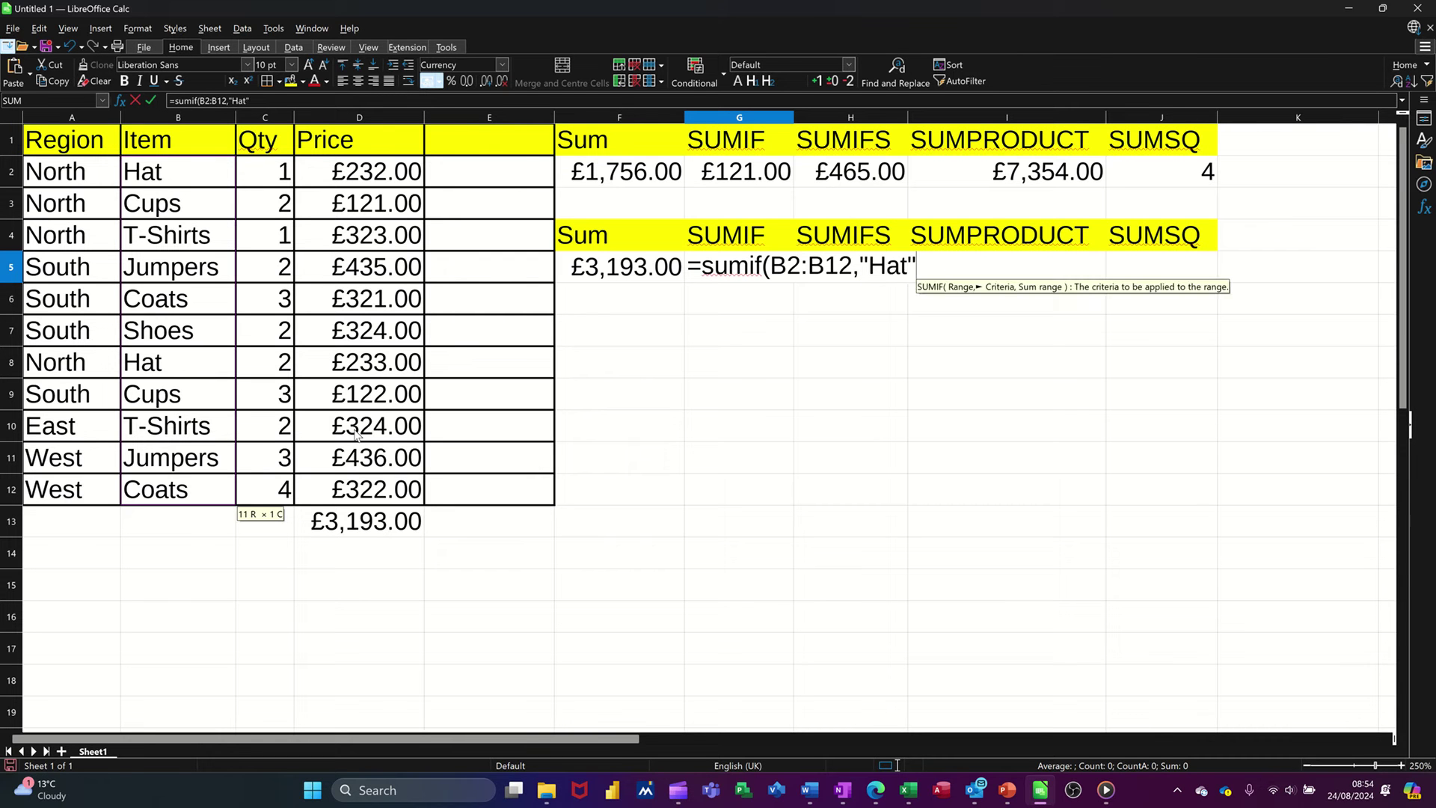
{"action": "type", "text": ","}
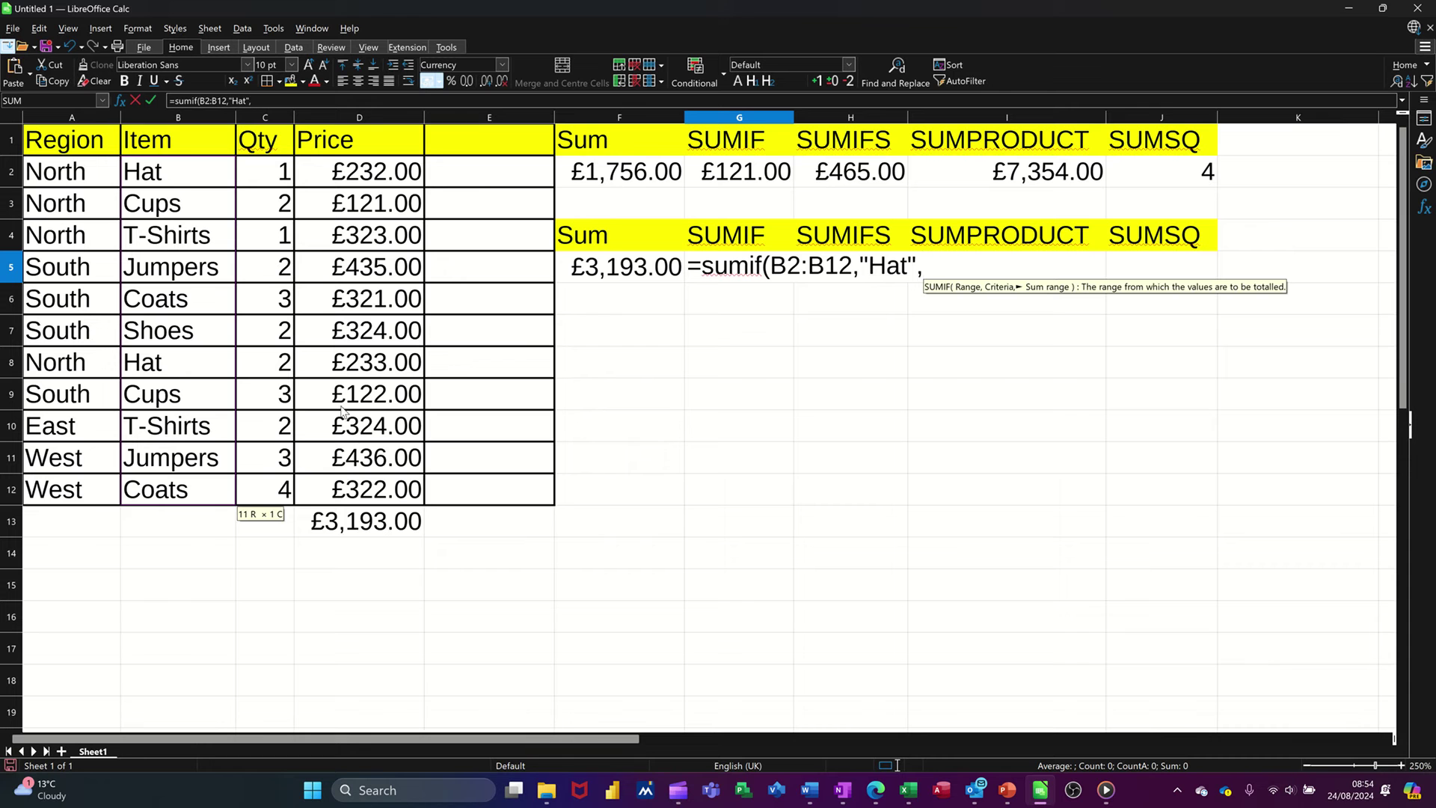
{"action": "left_click_drag", "start_coordinate": [367, 187], "coordinate": [357, 487]}
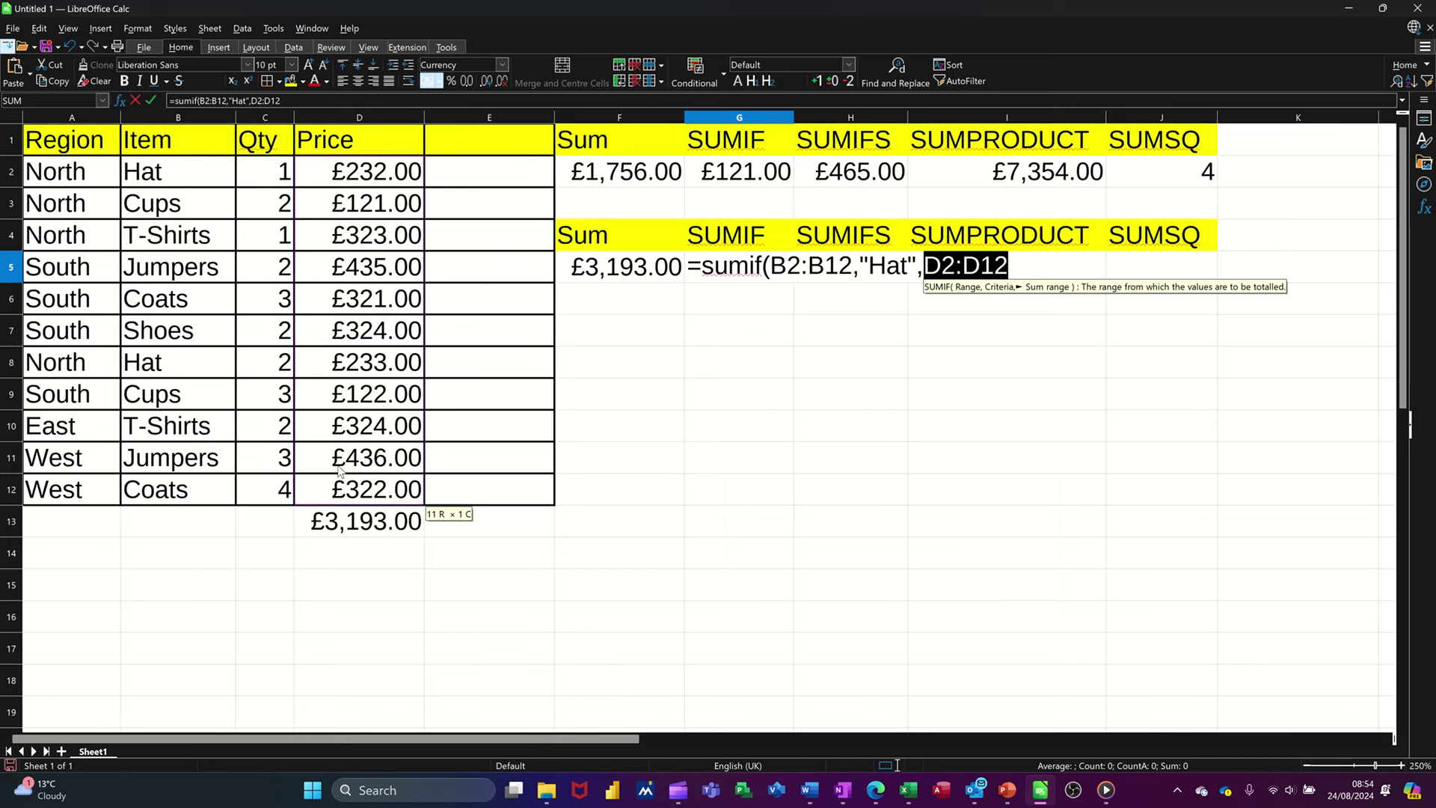
{"action": "type", "text": ")"}
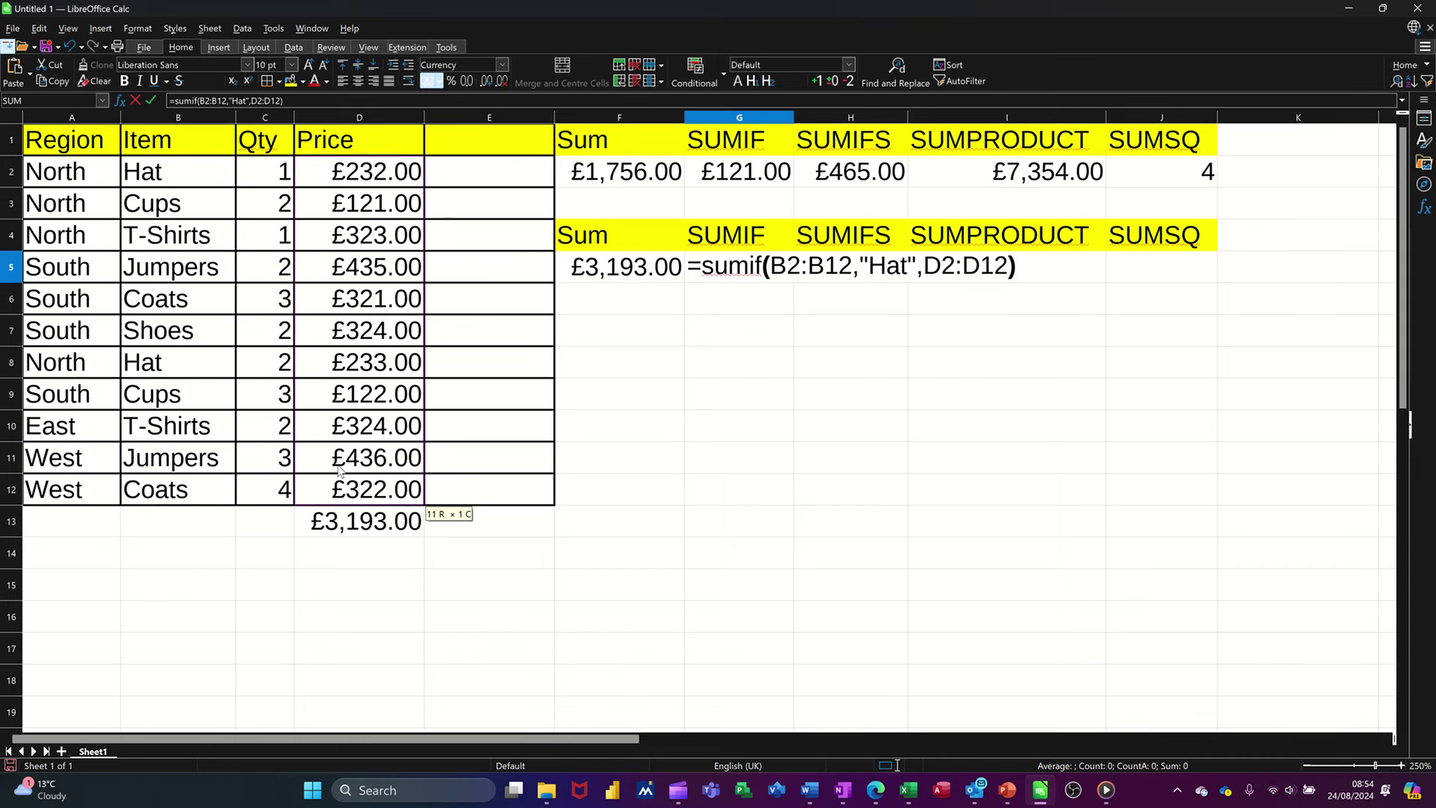
{"action": "left_click", "coordinate": [151, 100]}
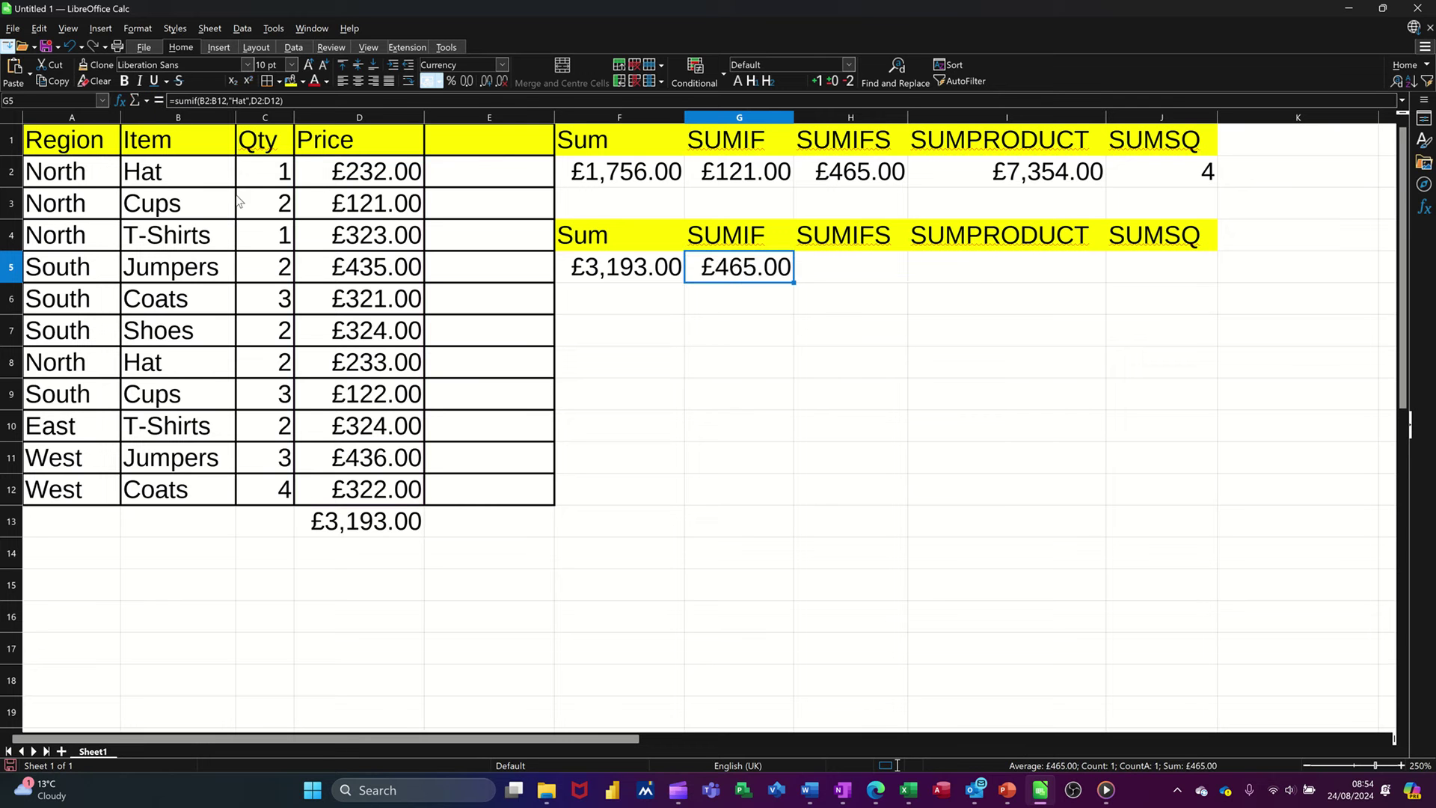
{"action": "left_click", "coordinate": [363, 180]}
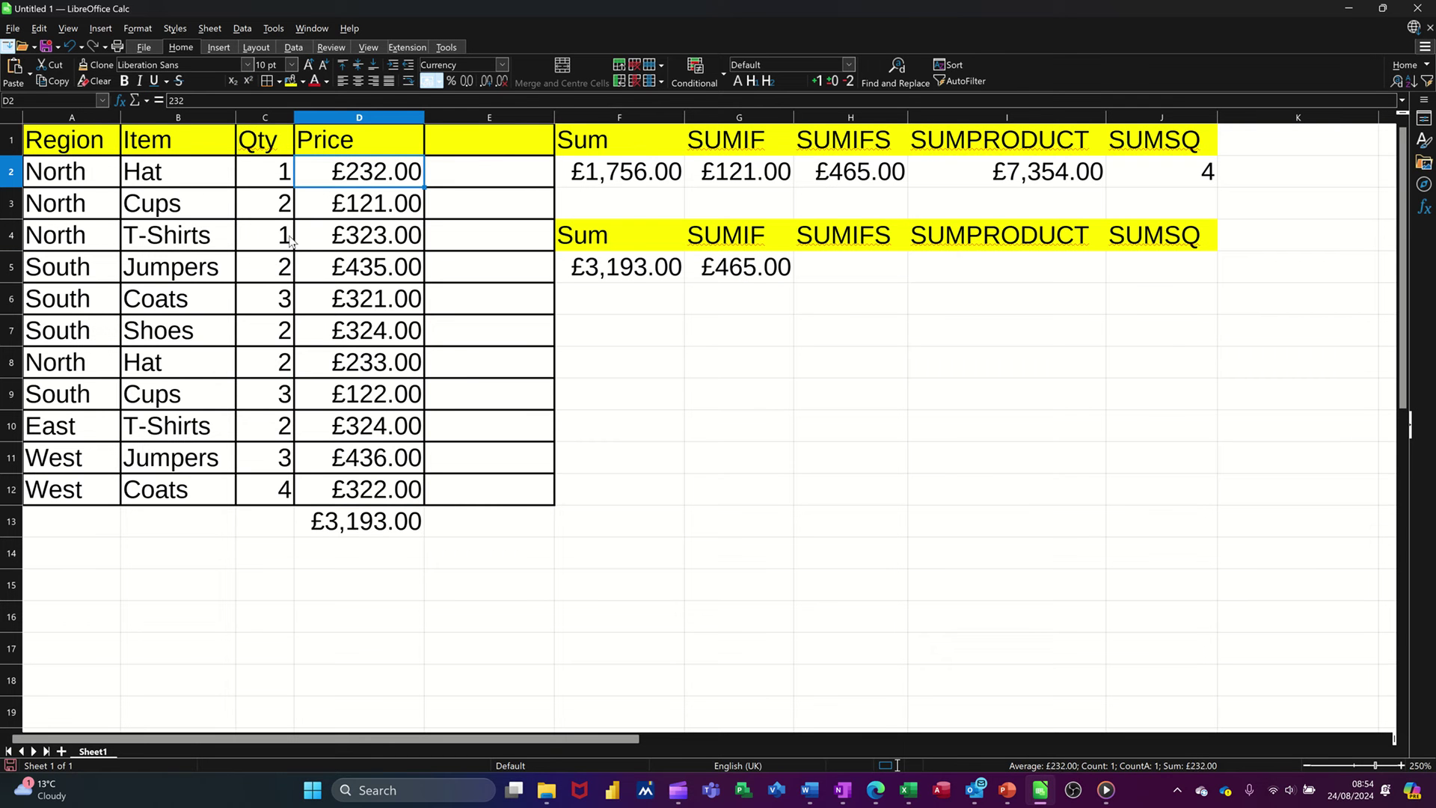
{"action": "left_click", "coordinate": [357, 370], "text": "ctrl"}
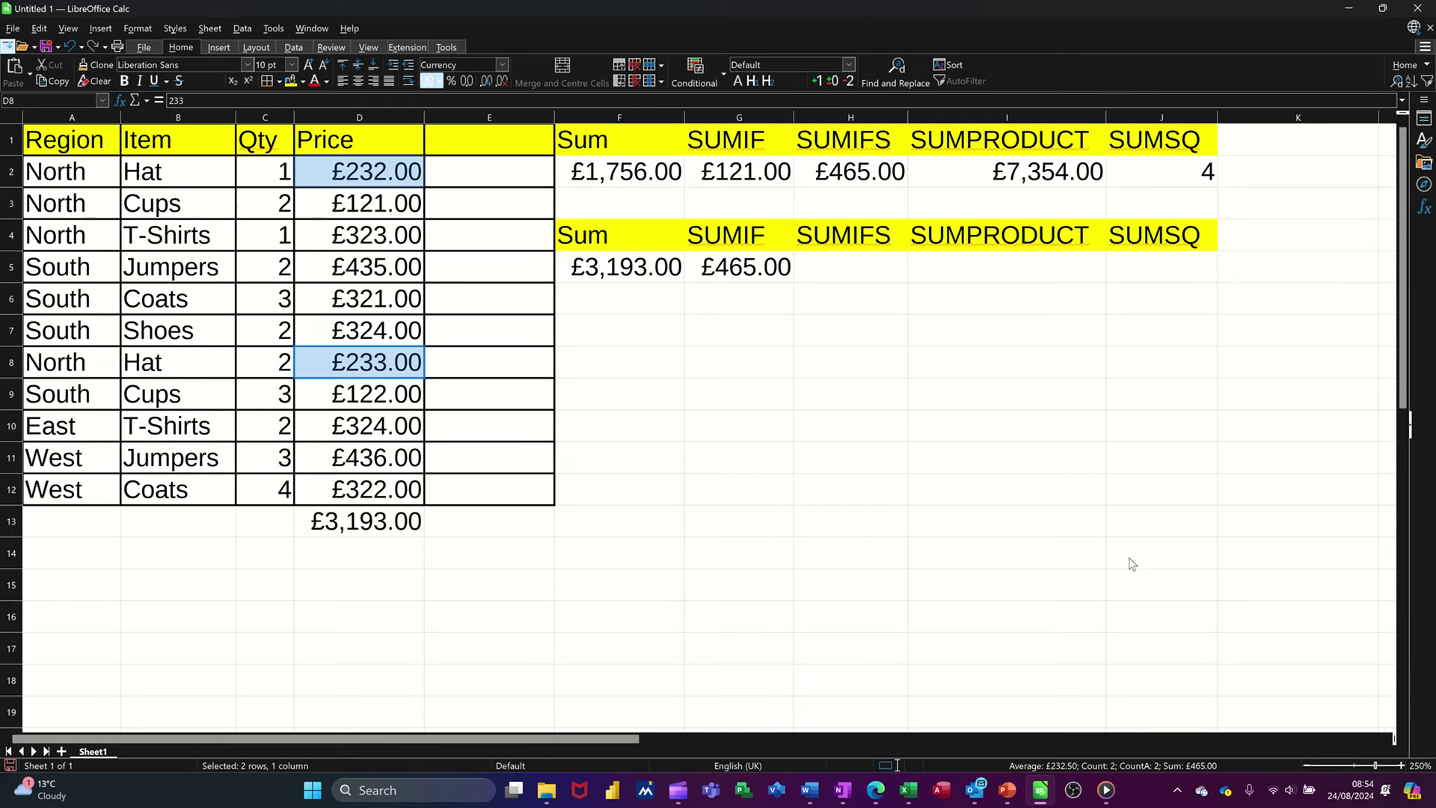
{"action": "left_click", "coordinate": [754, 269]}
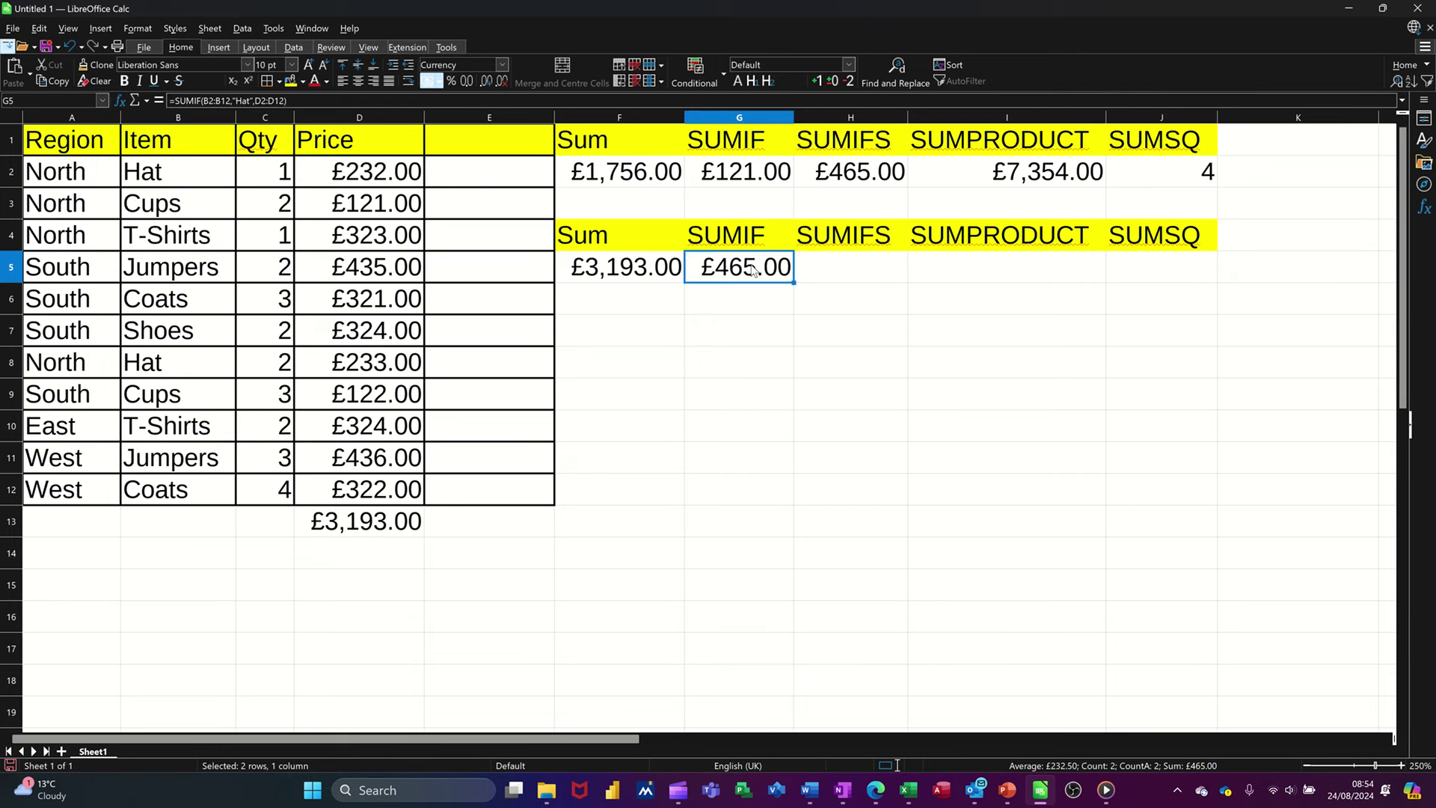
{"action": "left_click", "coordinate": [860, 279]}
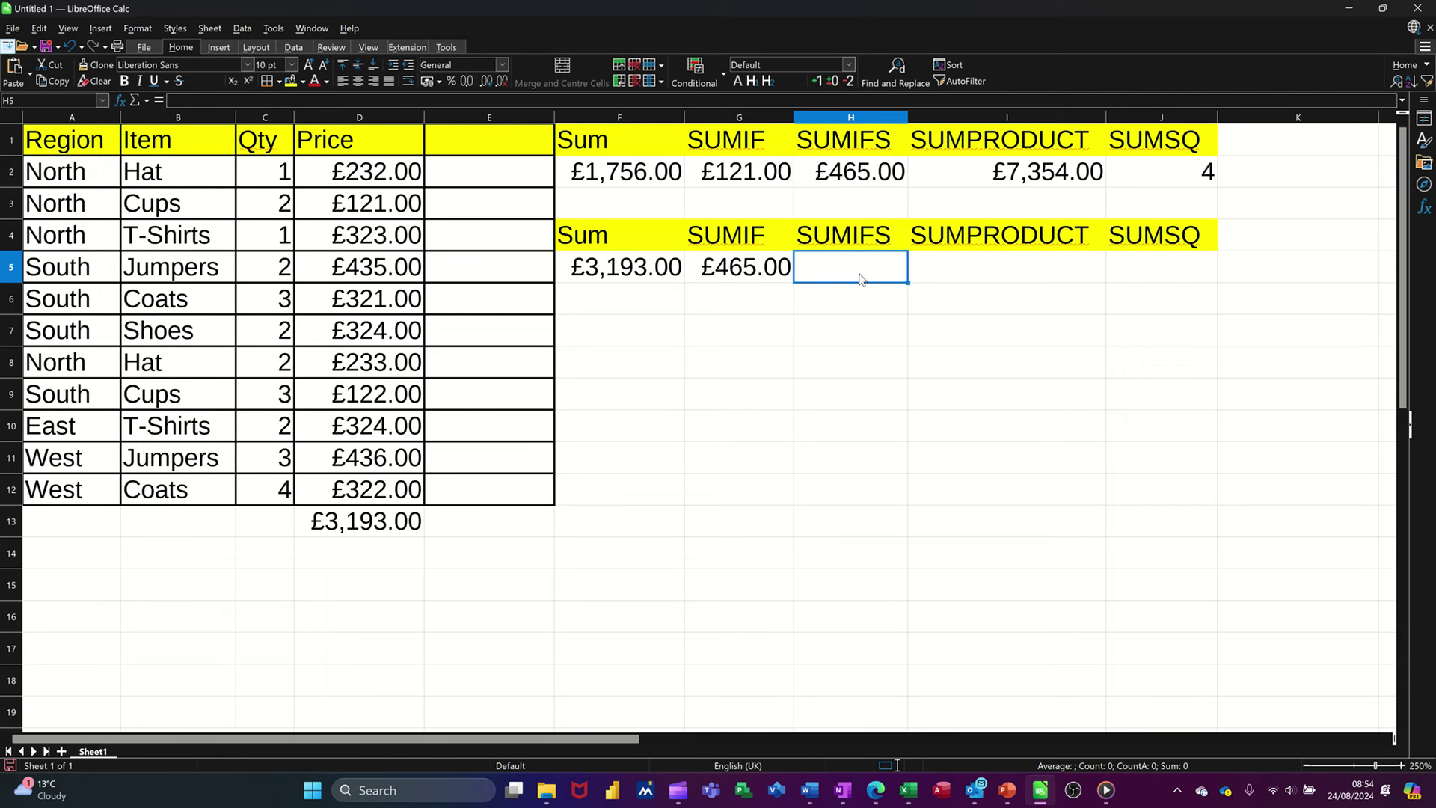
Enter =SUMIFS(D2:D12,A2:A12,"North",B2:B12,"Hat") in H5 and format it as currency (£465.00)
{"action": "type", "text": "="}
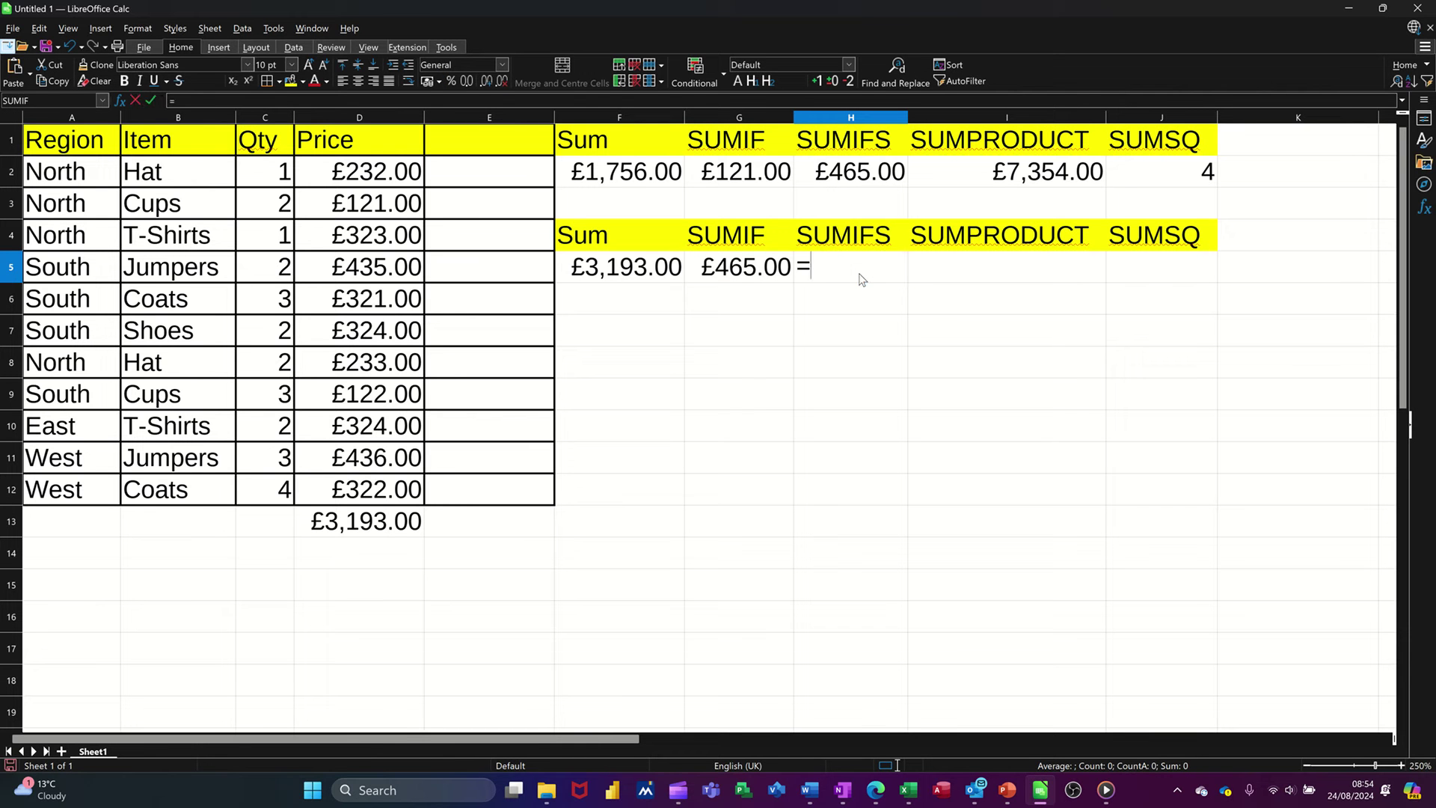
{"action": "type", "text": "sumifs("}
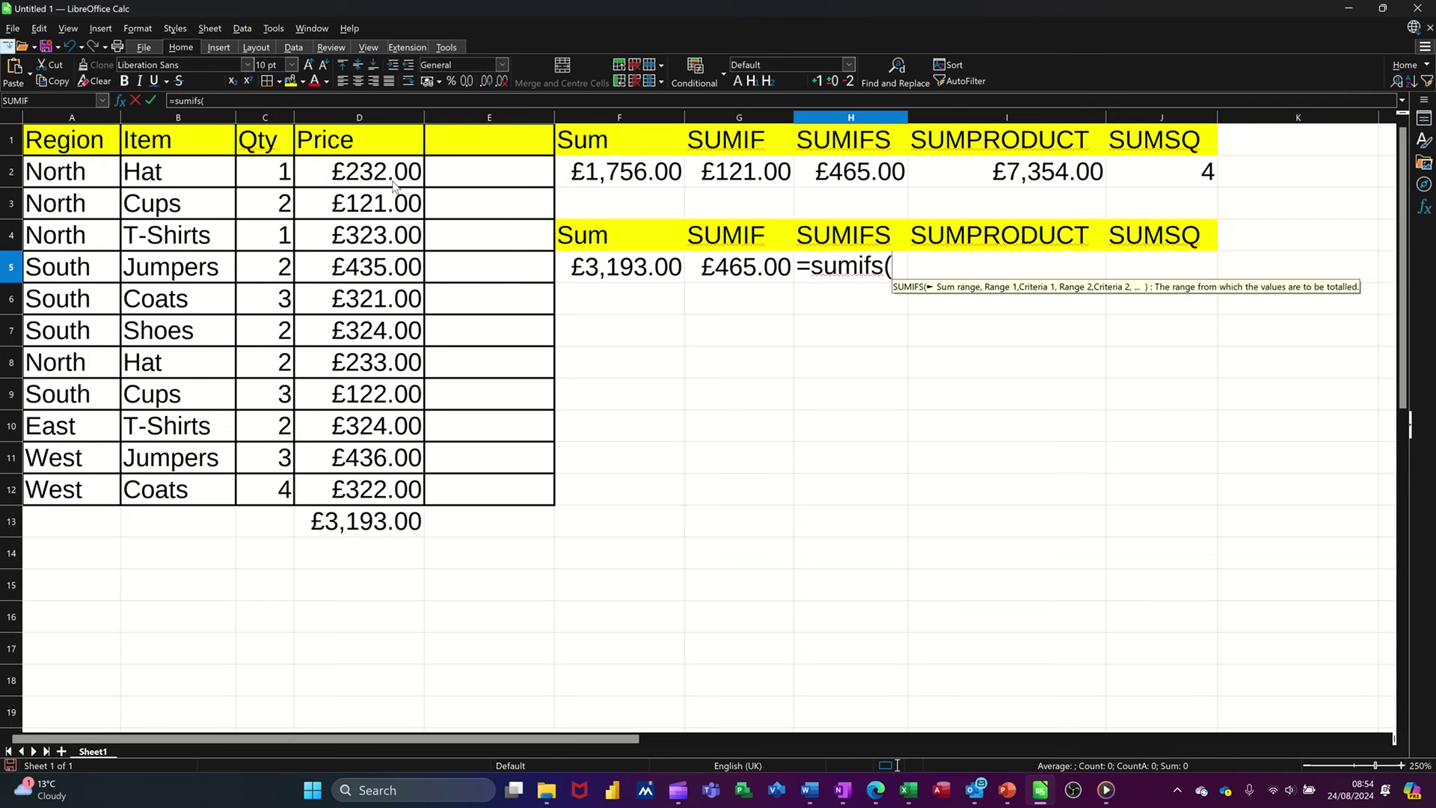
{"action": "left_click_drag", "start_coordinate": [390, 185], "coordinate": [387, 497]}
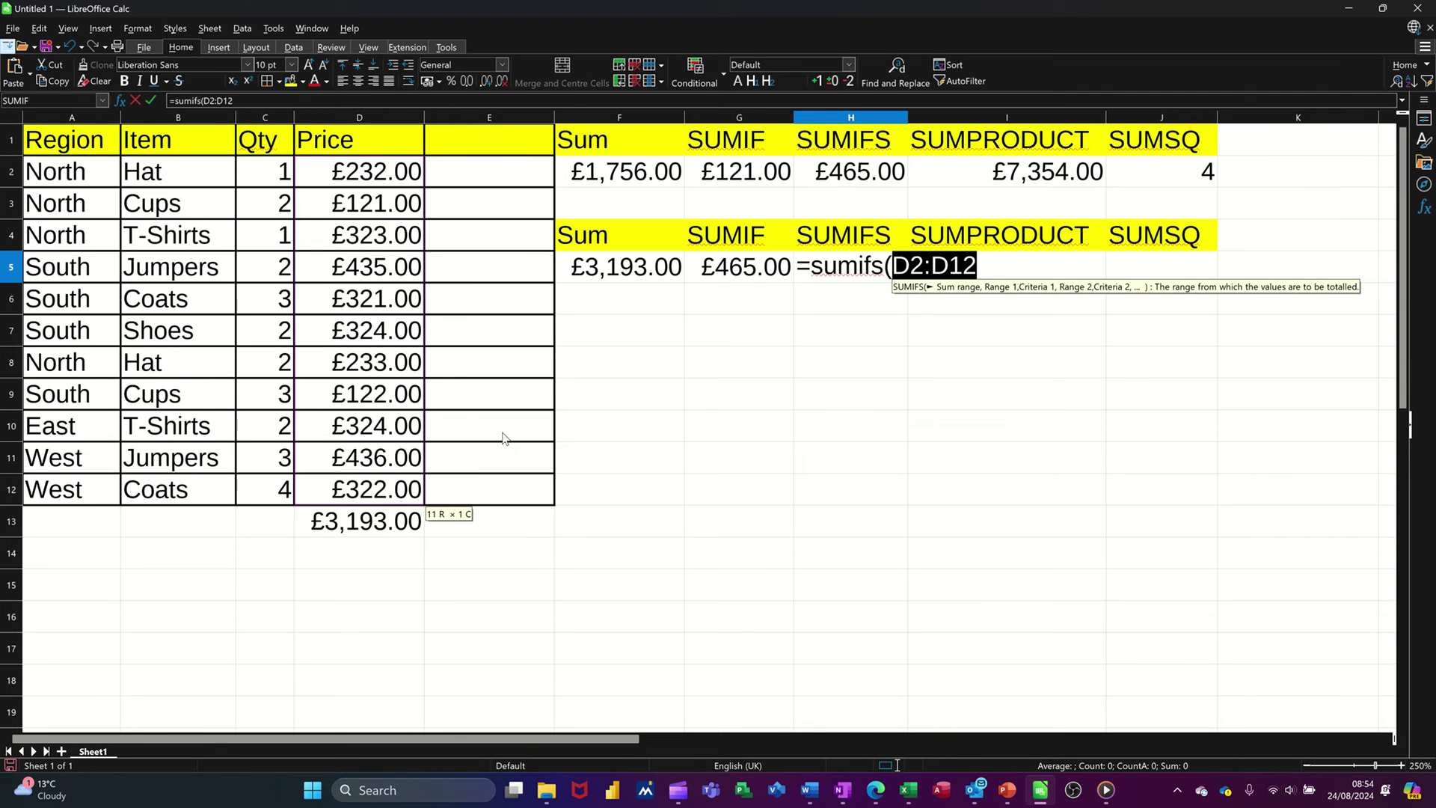
{"action": "type", "text": ","}
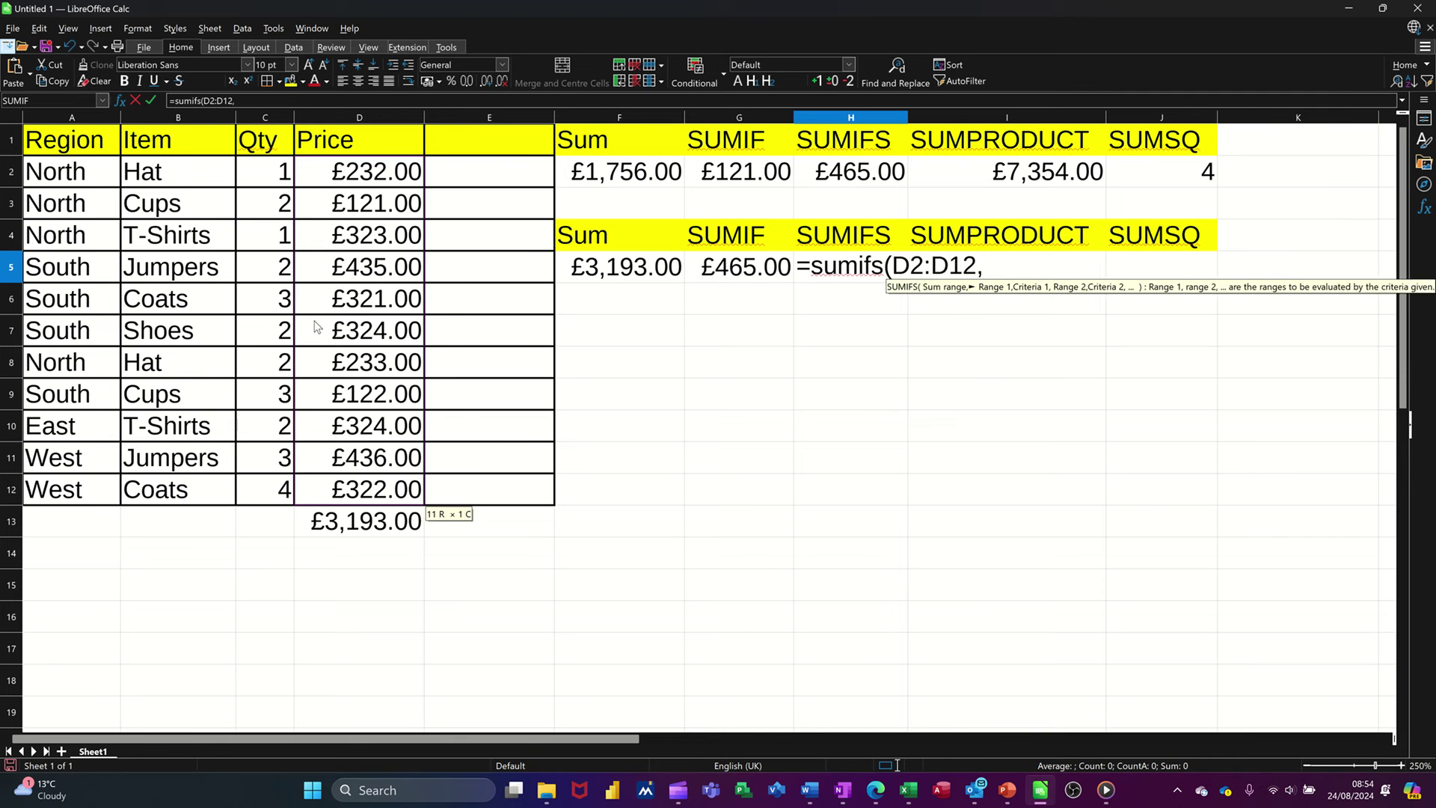
{"action": "left_click_drag", "start_coordinate": [66, 178], "coordinate": [75, 499]}
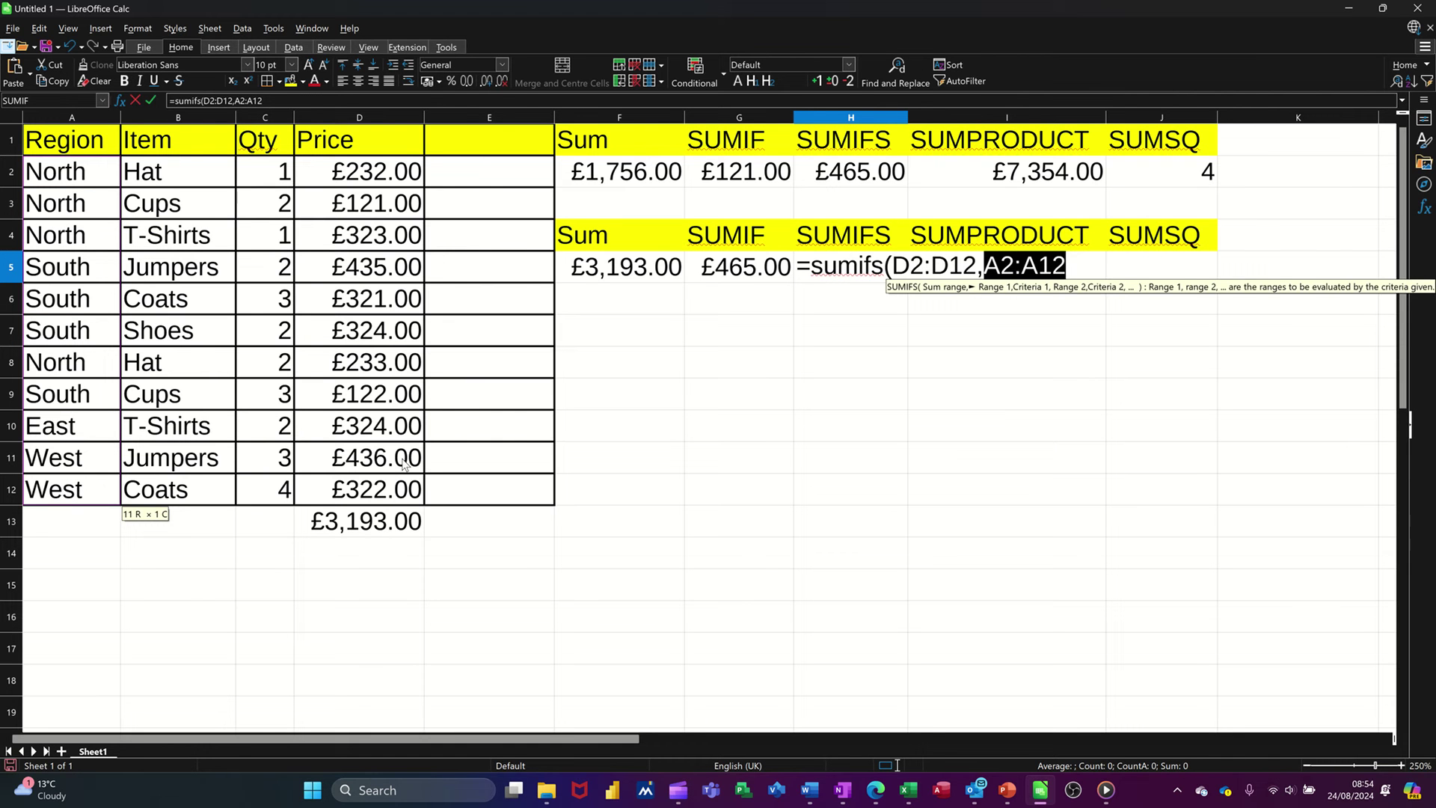
{"action": "type", "text": ","}
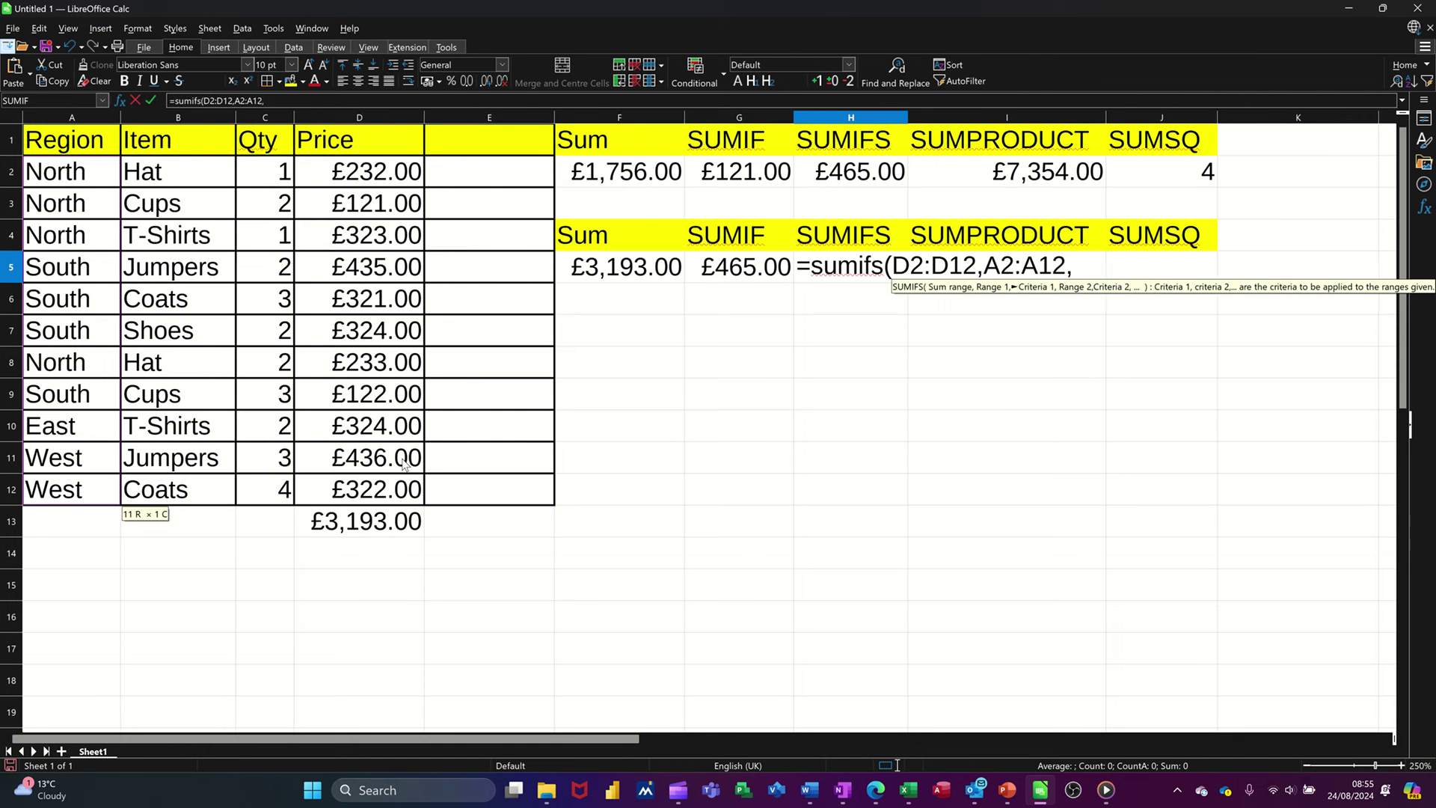
{"action": "type", "text": "\""}
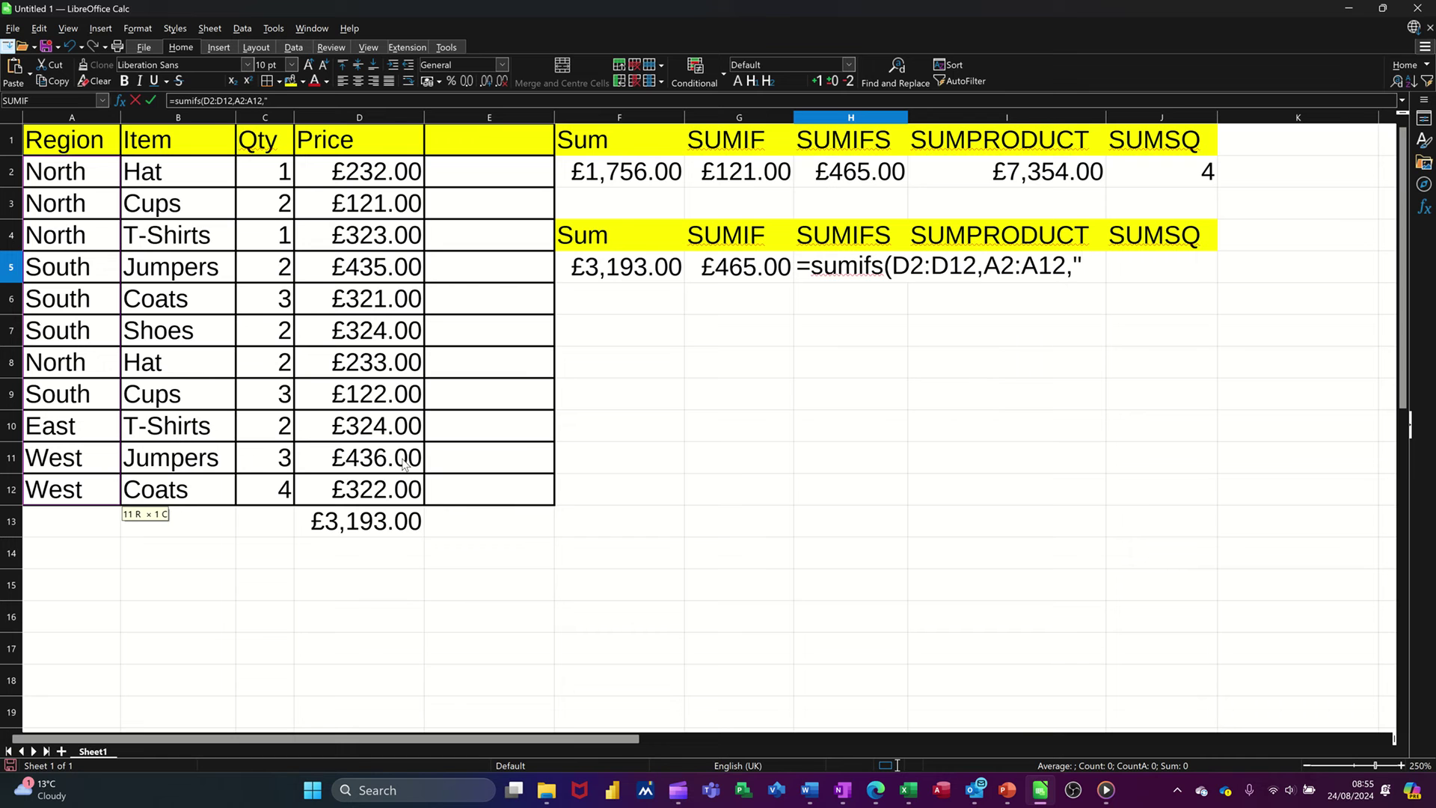
{"action": "type", "text": "North\""}
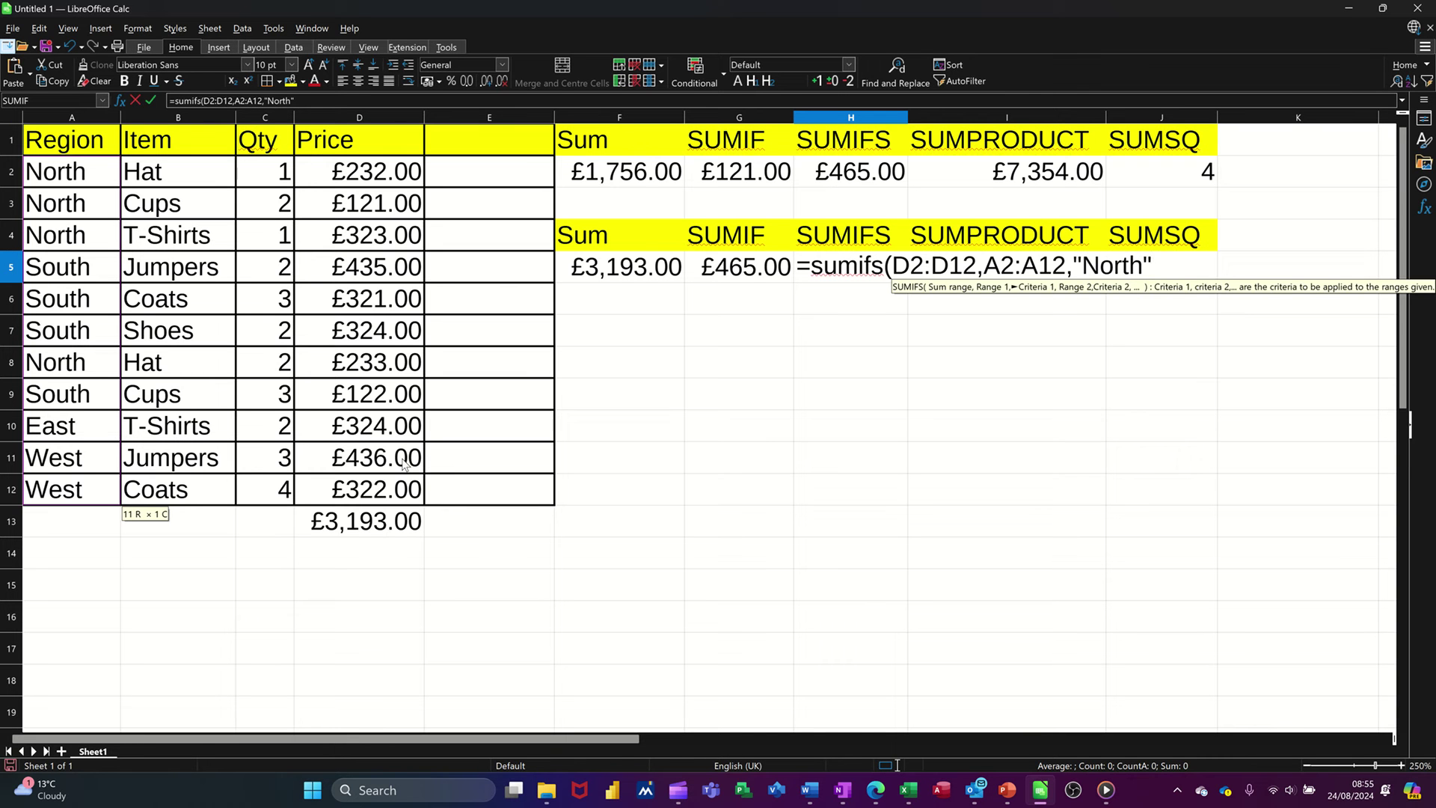
{"action": "type", "text": ","}
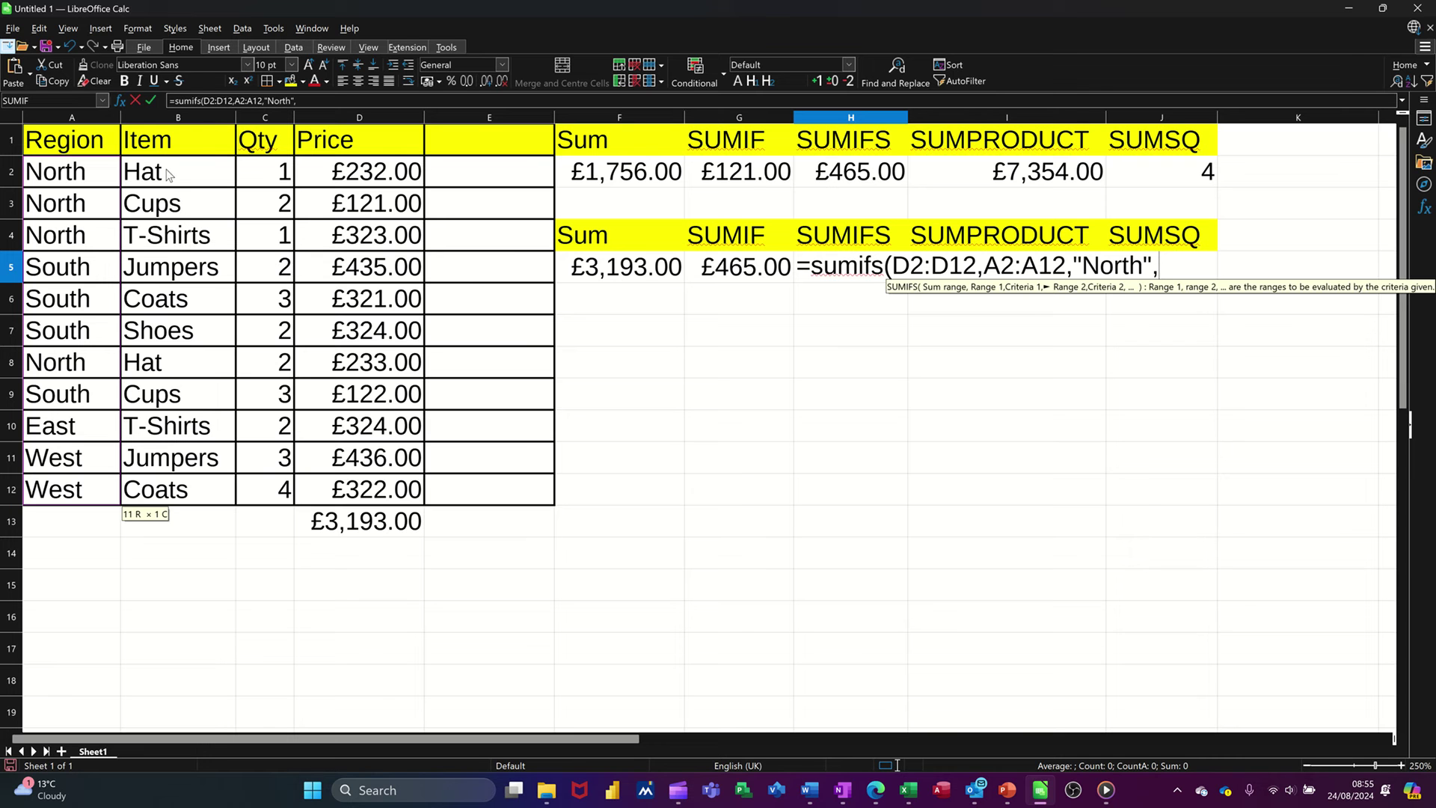
{"action": "left_click_drag", "start_coordinate": [168, 173], "coordinate": [168, 269]}
{"action": "left_click_drag", "start_coordinate": [166, 323], "coordinate": [174, 496]}
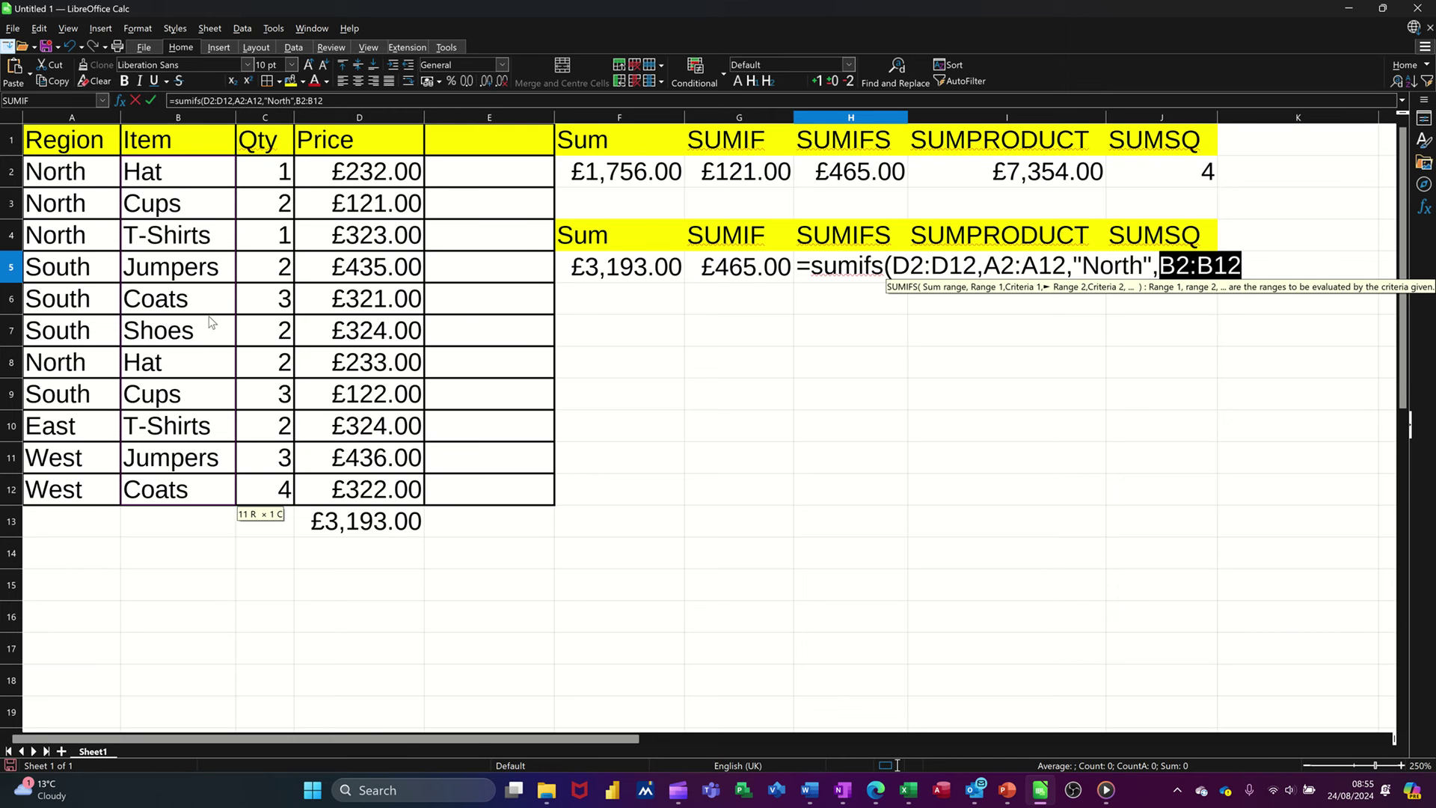
{"action": "type", "text": ",\""}
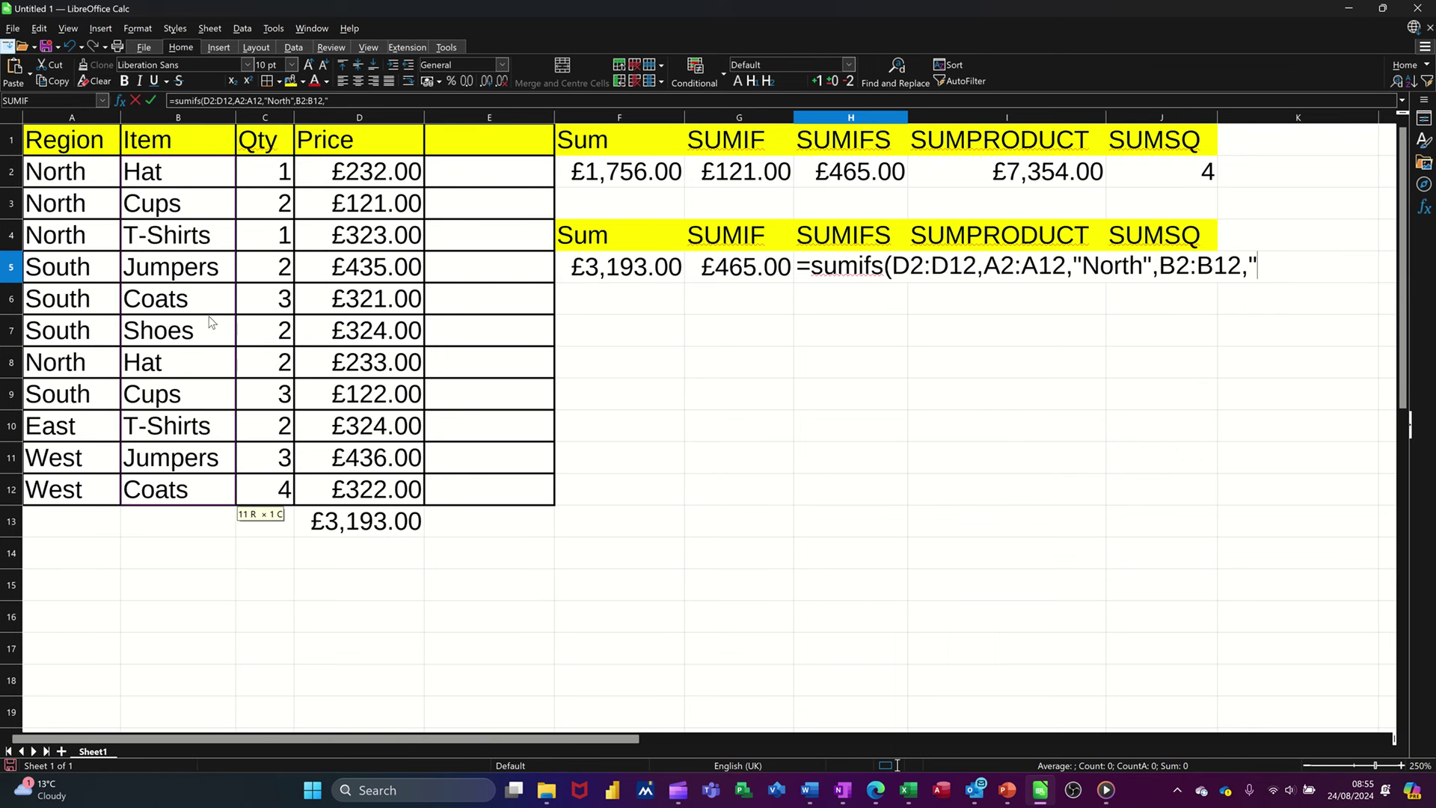
{"action": "type", "text": "Hat\""}
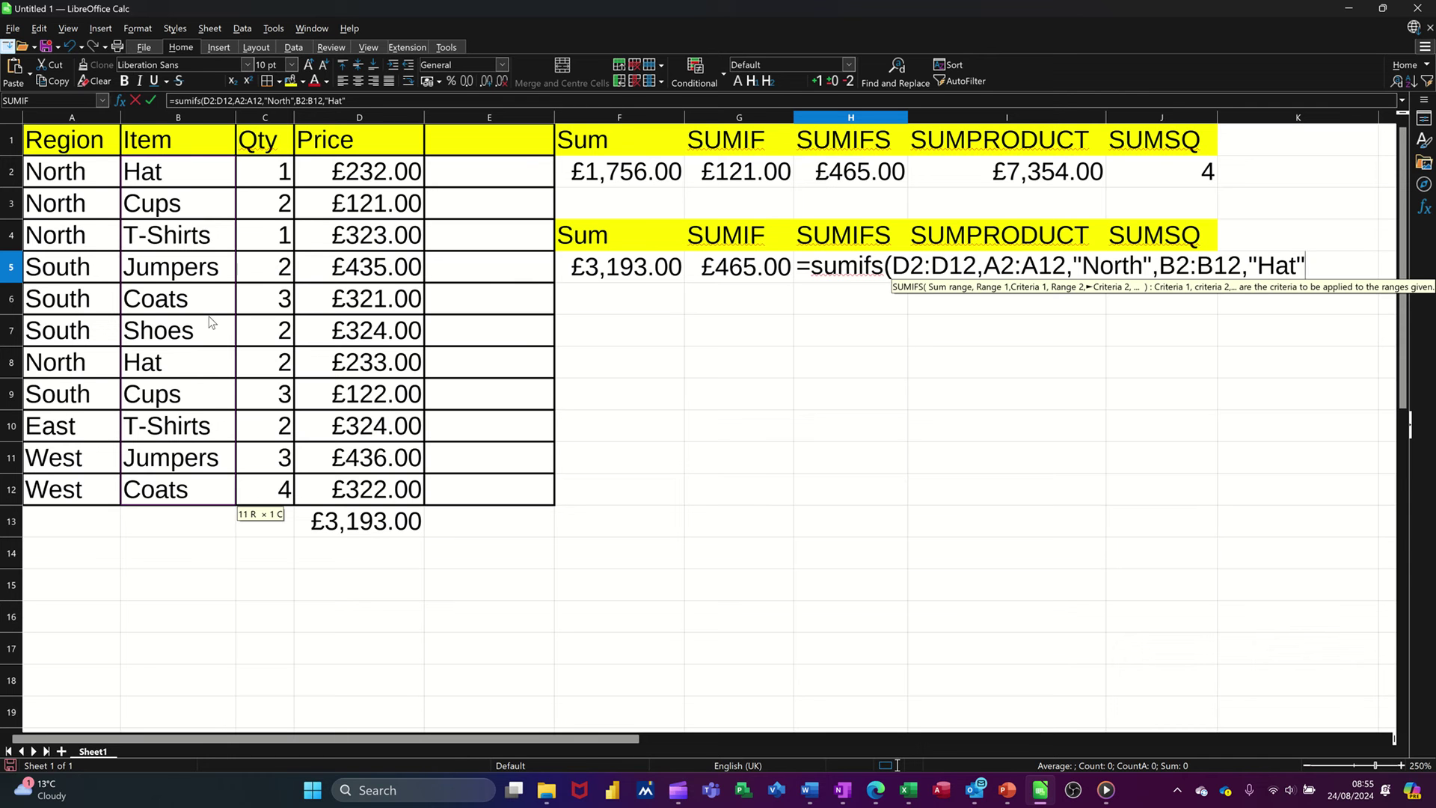
{"action": "type", "text": ")"}
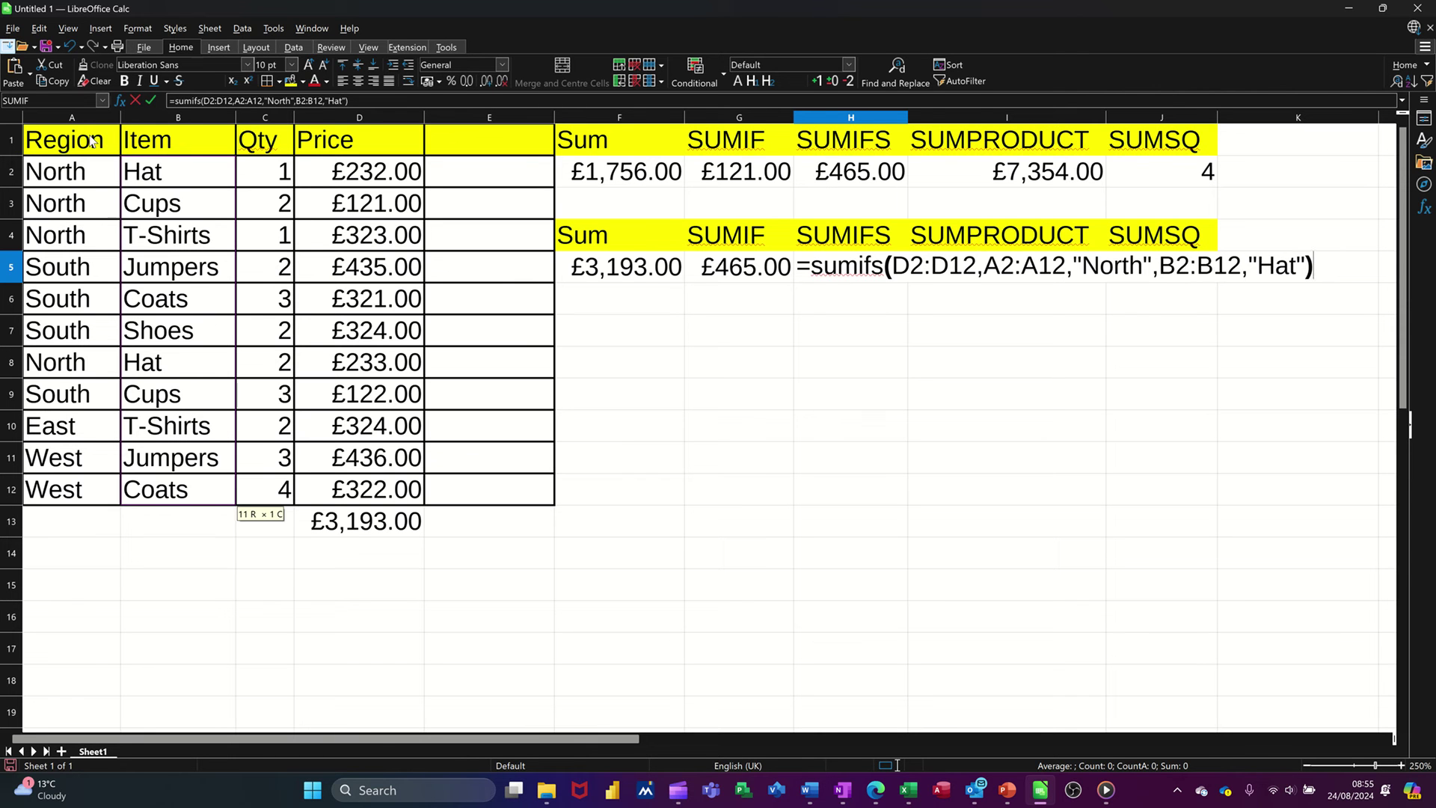
{"action": "left_click", "coordinate": [149, 100]}
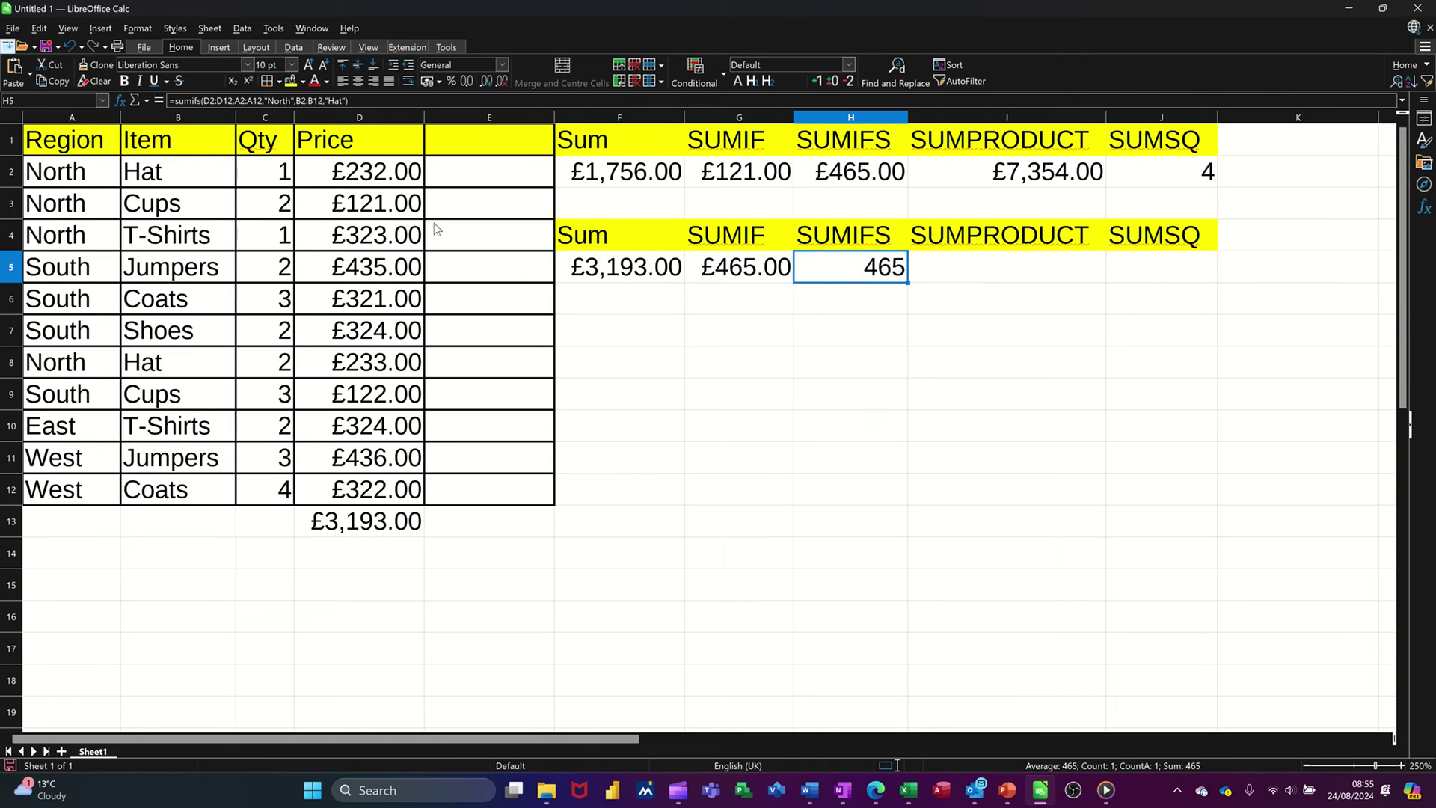
{"action": "left_click", "coordinate": [431, 81]}
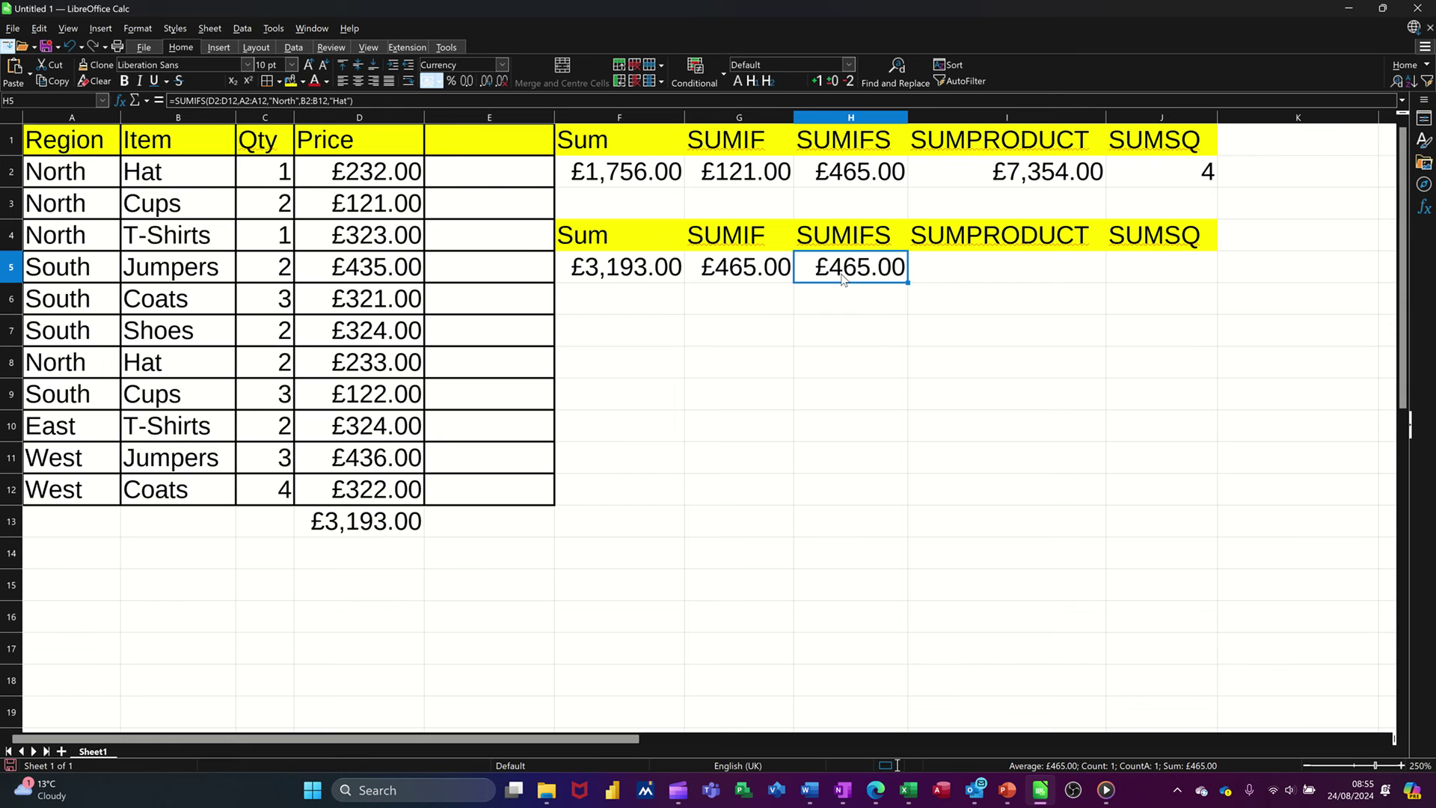
{"action": "left_click", "coordinate": [948, 276]}
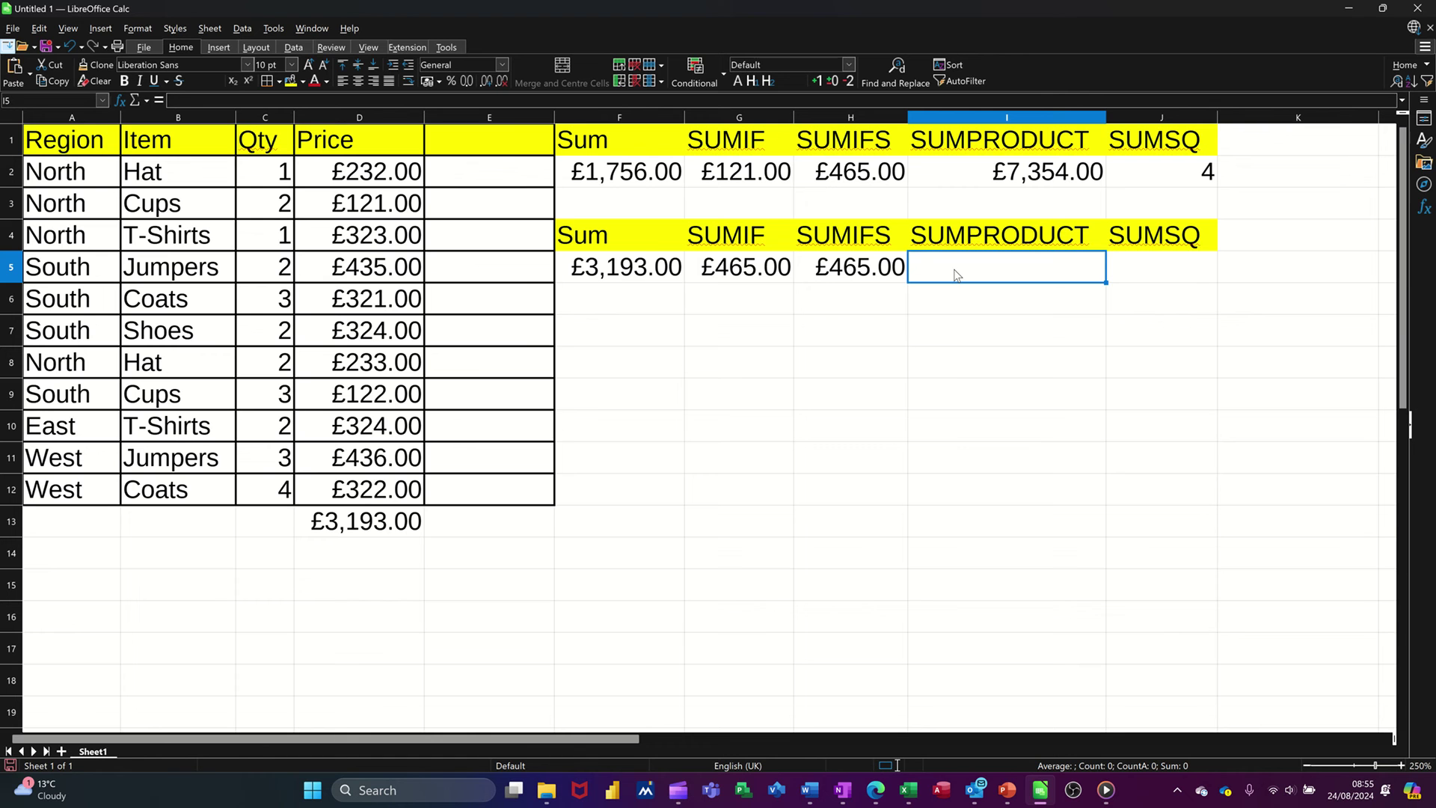
Enter =SUMPRODUCT(C2:C12,D2:D12) in I5 and format it as currency (£7,354.00)
{"action": "type", "text": "=su"}
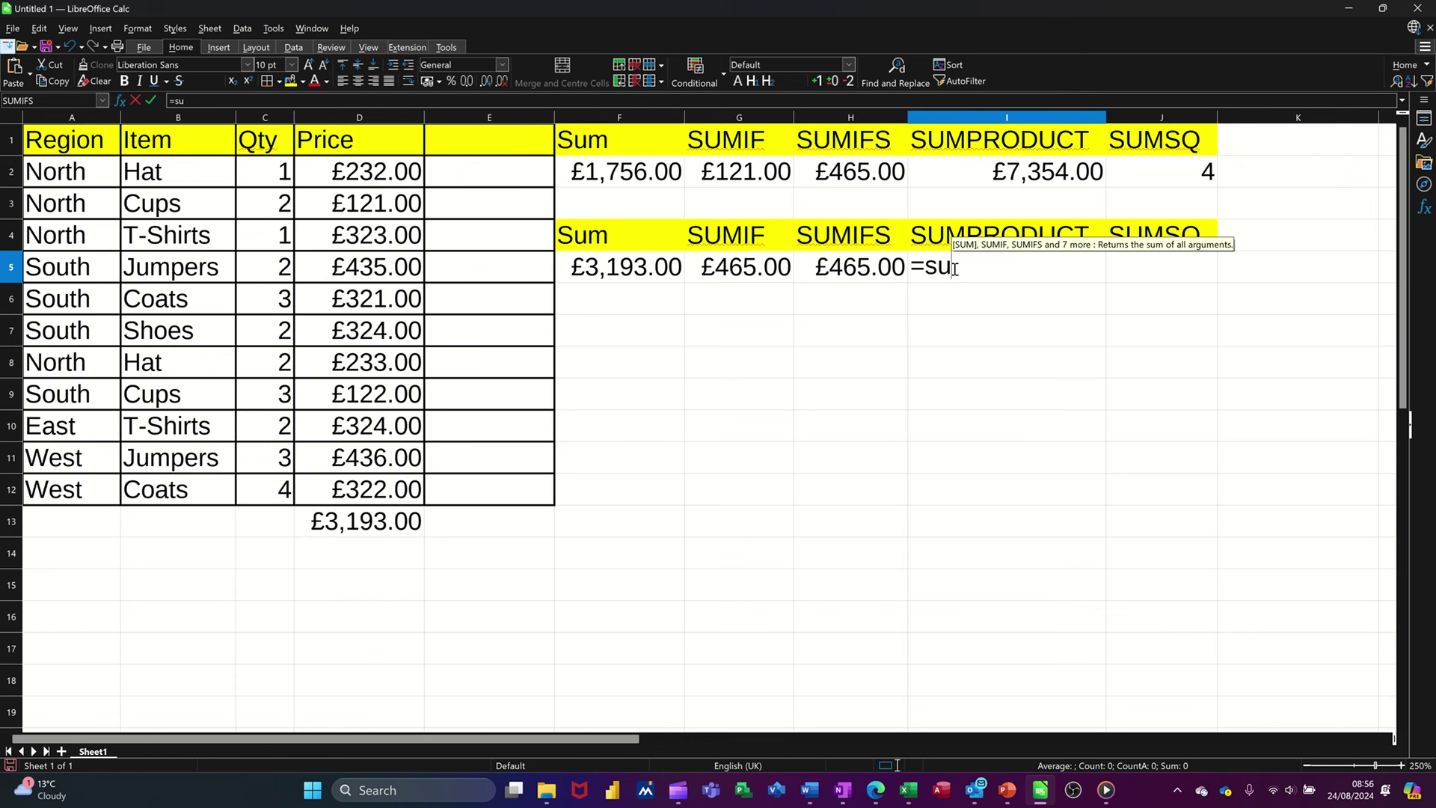
{"action": "type", "text": "mpro"}
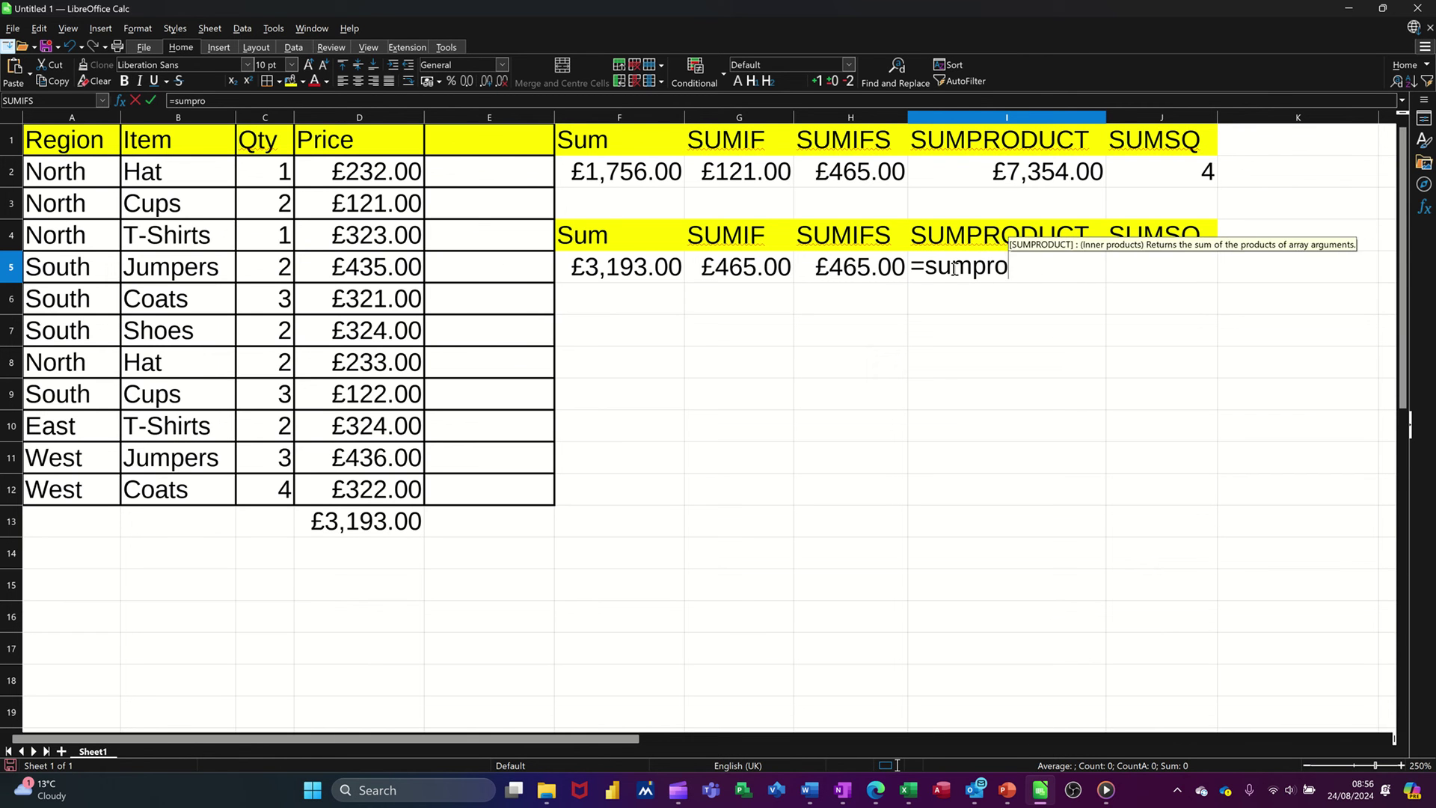
{"action": "type", "text": "duct("}
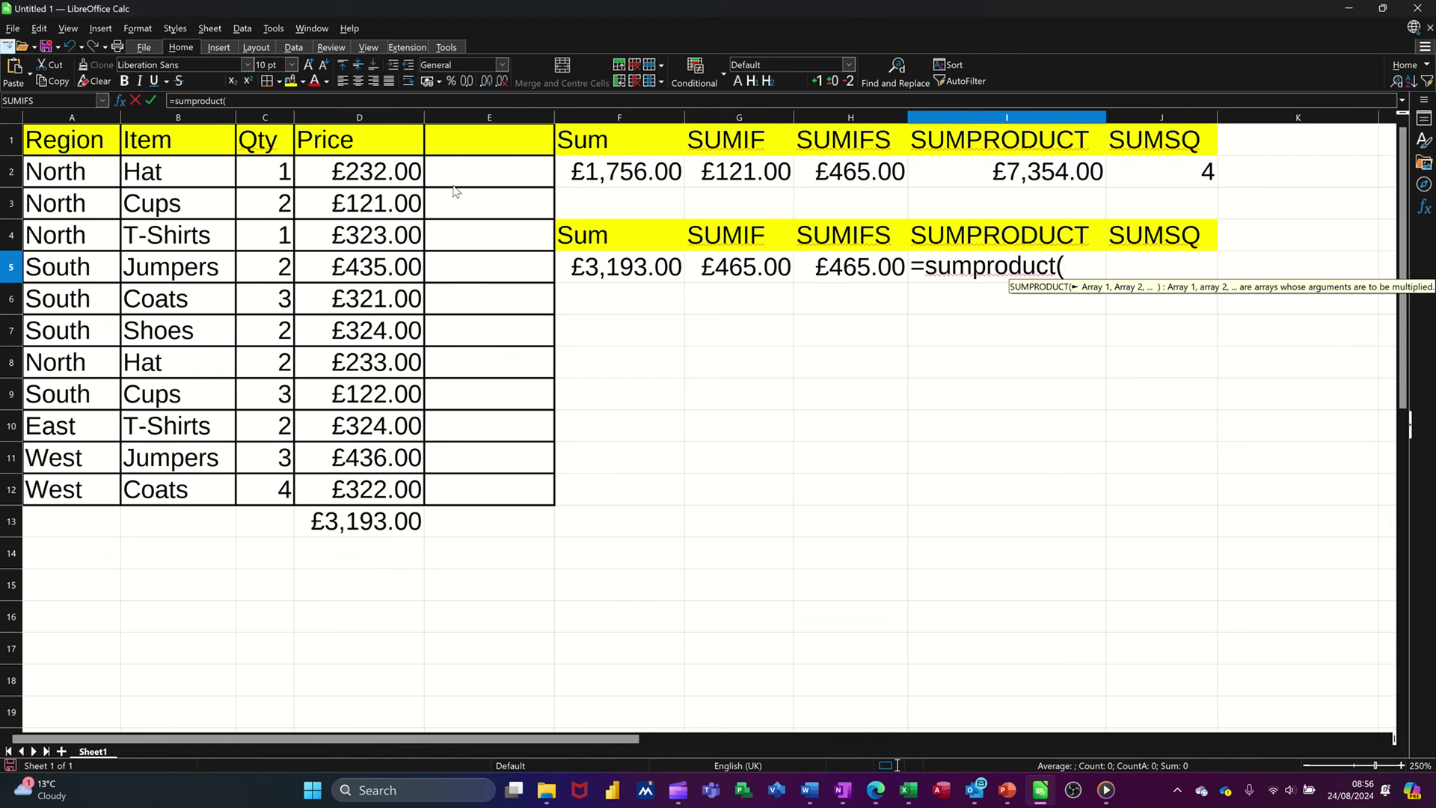
{"action": "left_click_drag", "start_coordinate": [257, 167], "coordinate": [274, 491]}
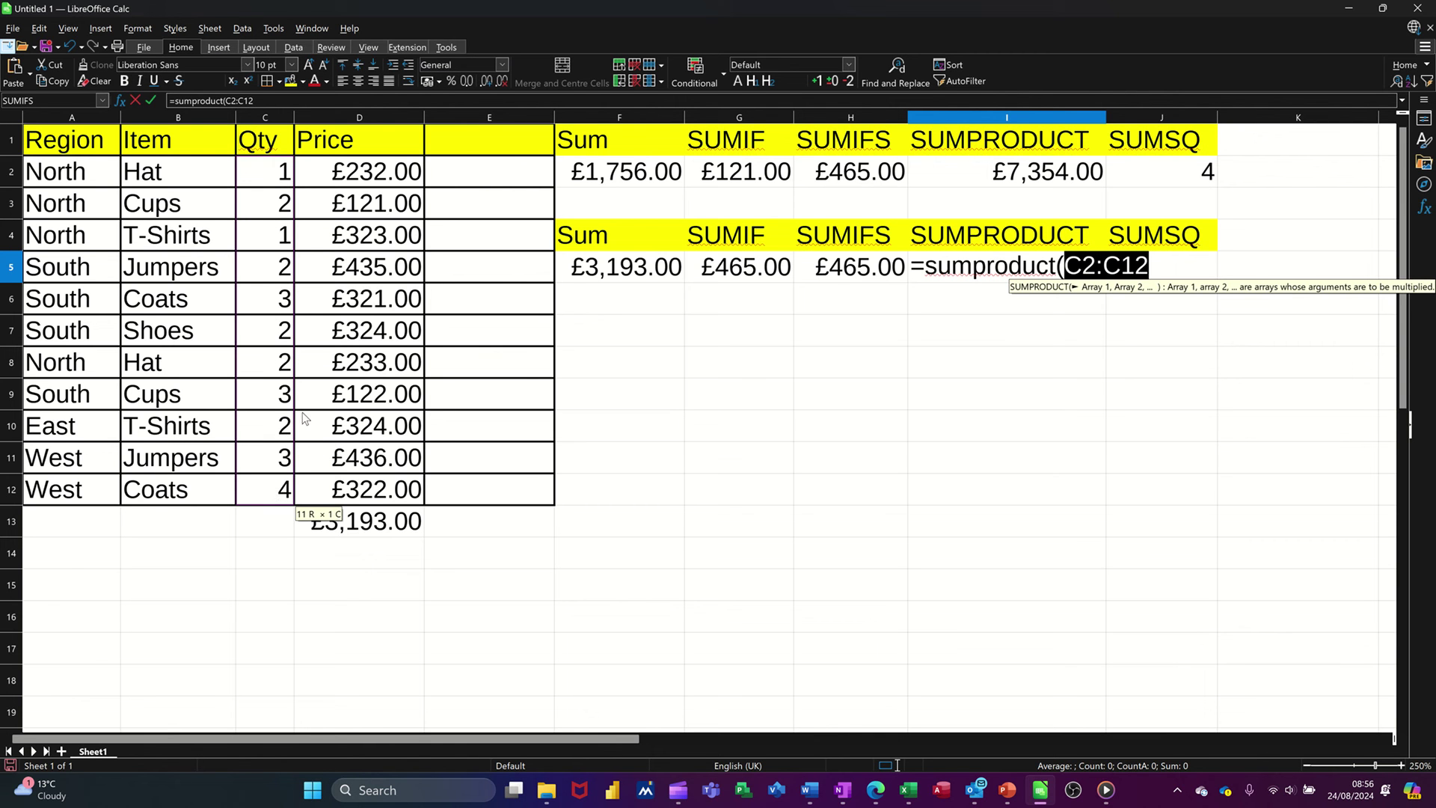
{"action": "type", "text": ","}
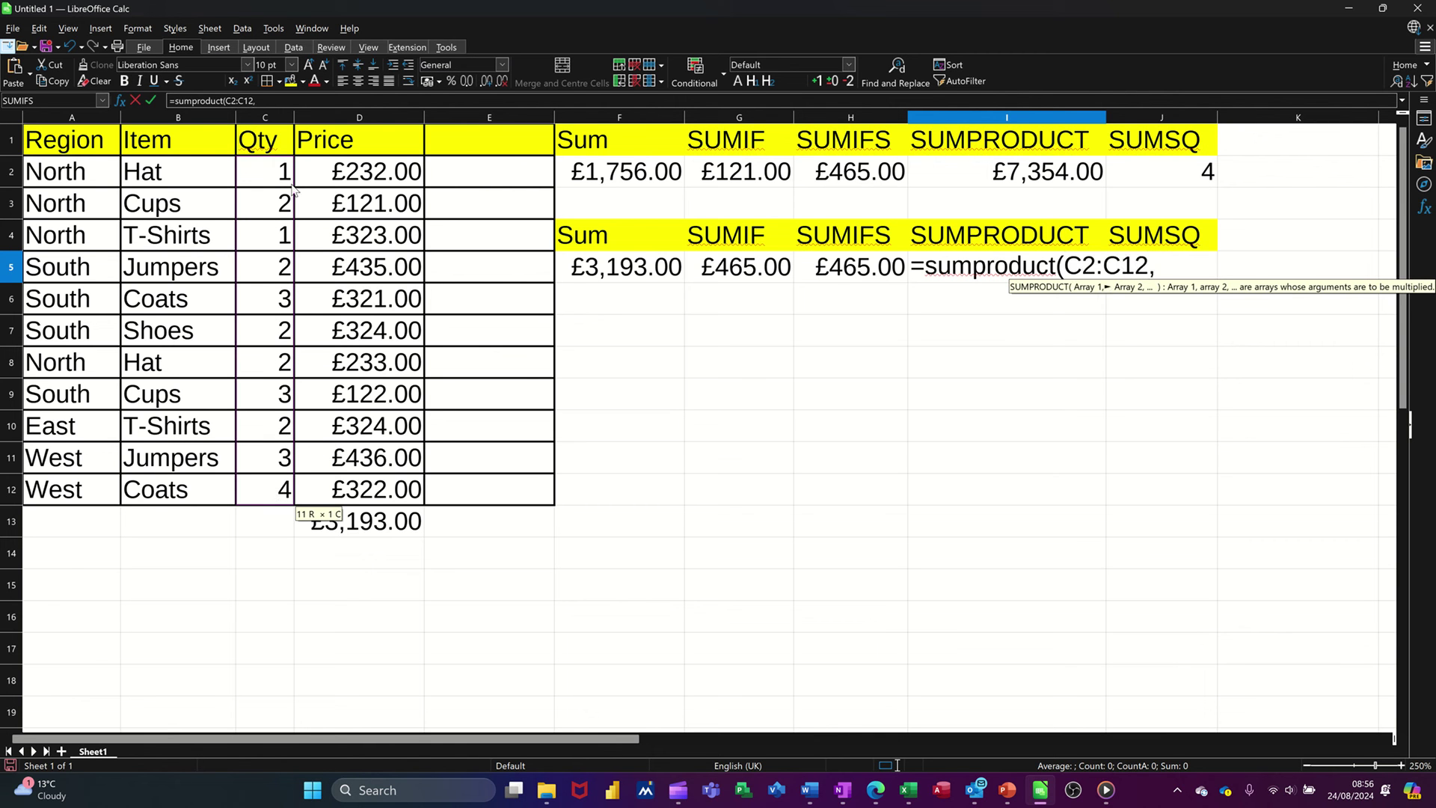
{"action": "left_click_drag", "start_coordinate": [345, 174], "coordinate": [383, 494]}
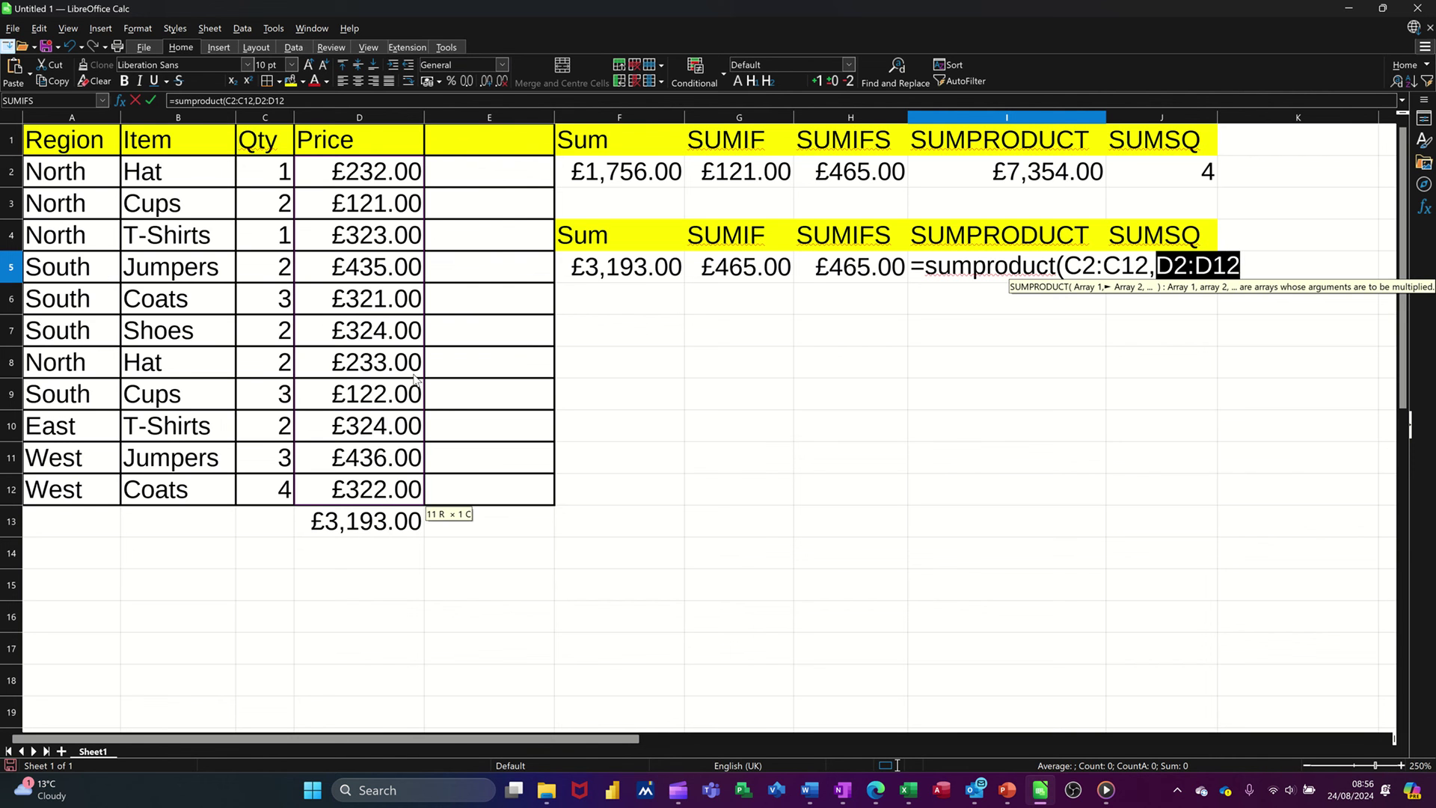
{"action": "type", "text": ")"}
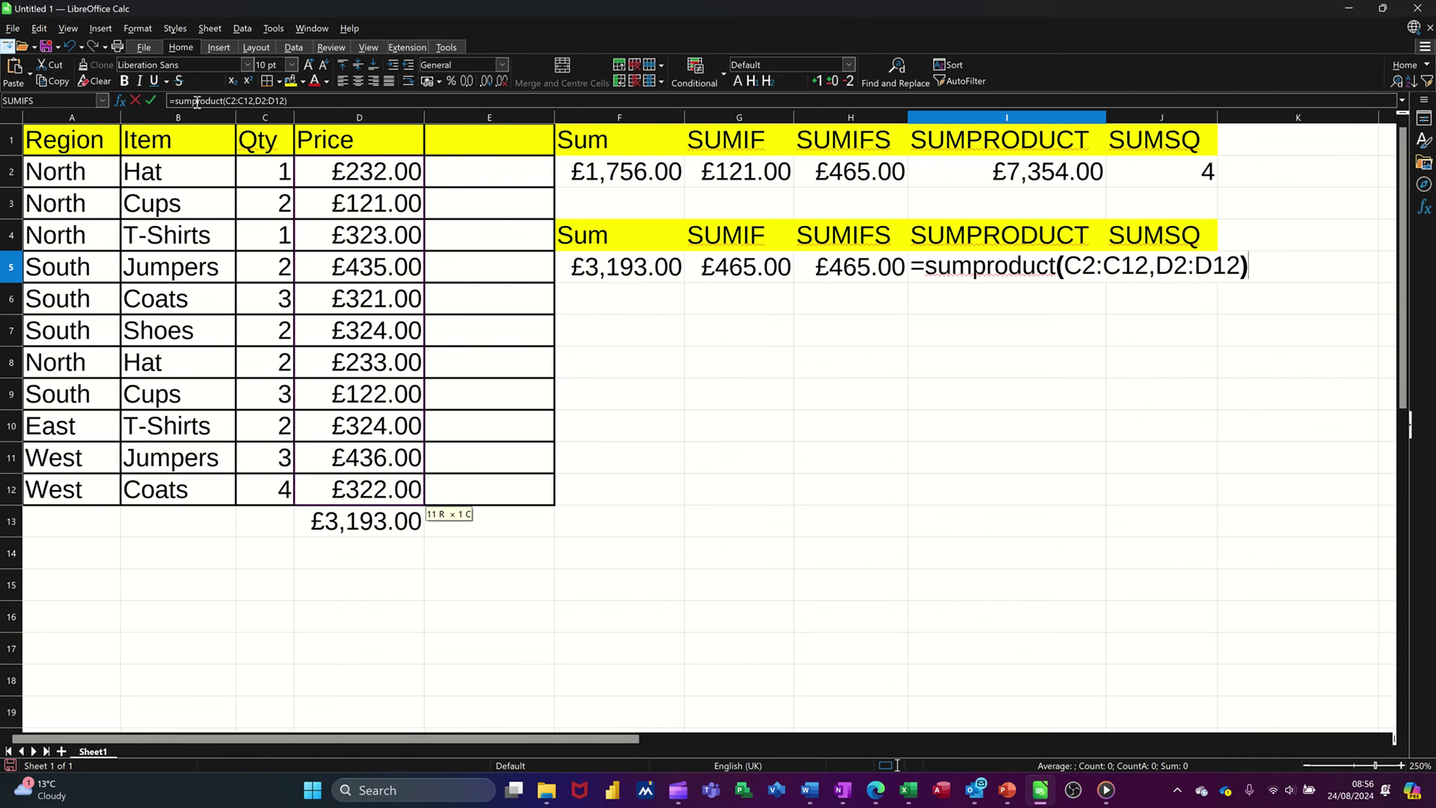
{"action": "left_click", "coordinate": [151, 100]}
{"action": "left_click", "coordinate": [429, 84]}
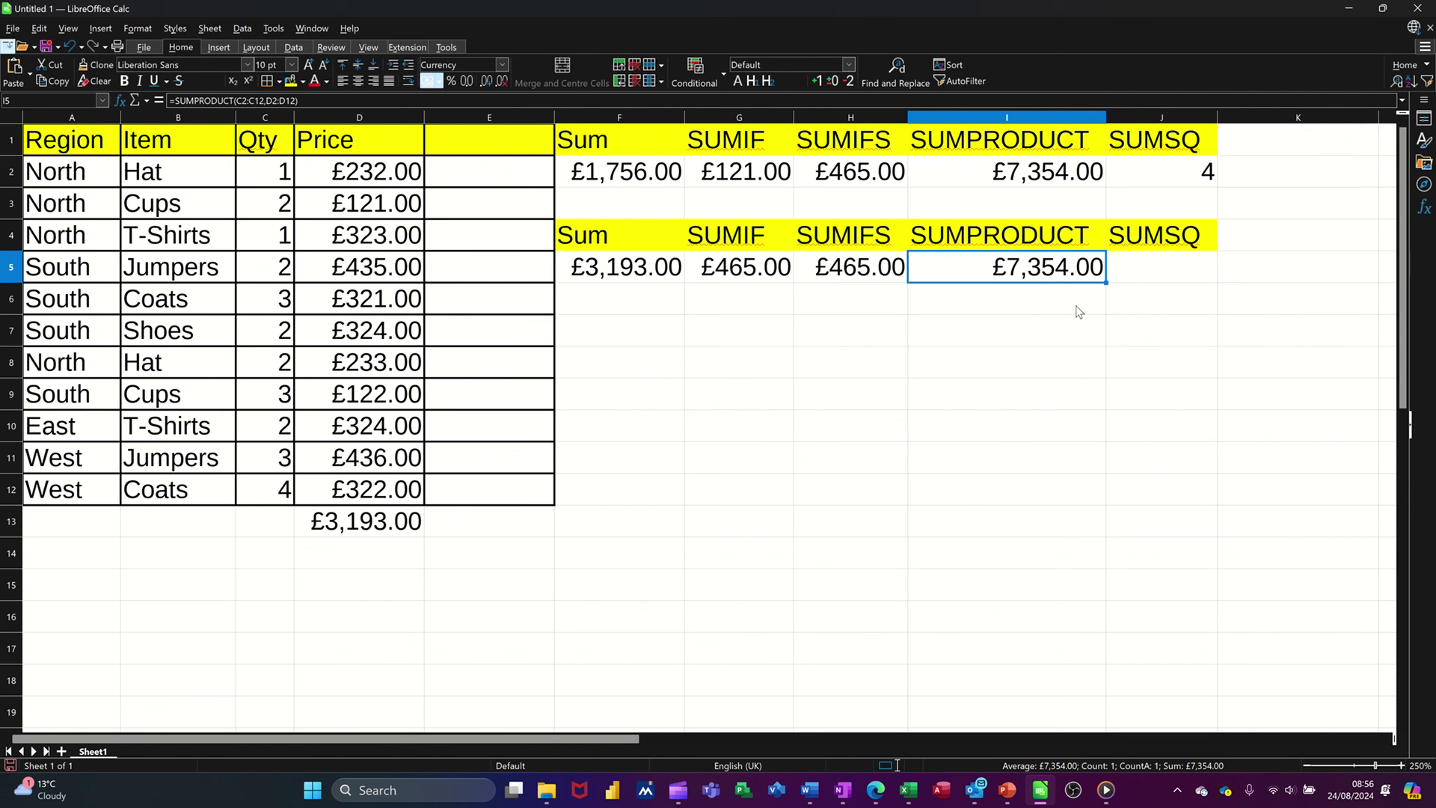
Enter the Qty × Price formula =C2*D2 in E2 and fill it down column E
{"action": "left_click", "coordinate": [494, 182]}
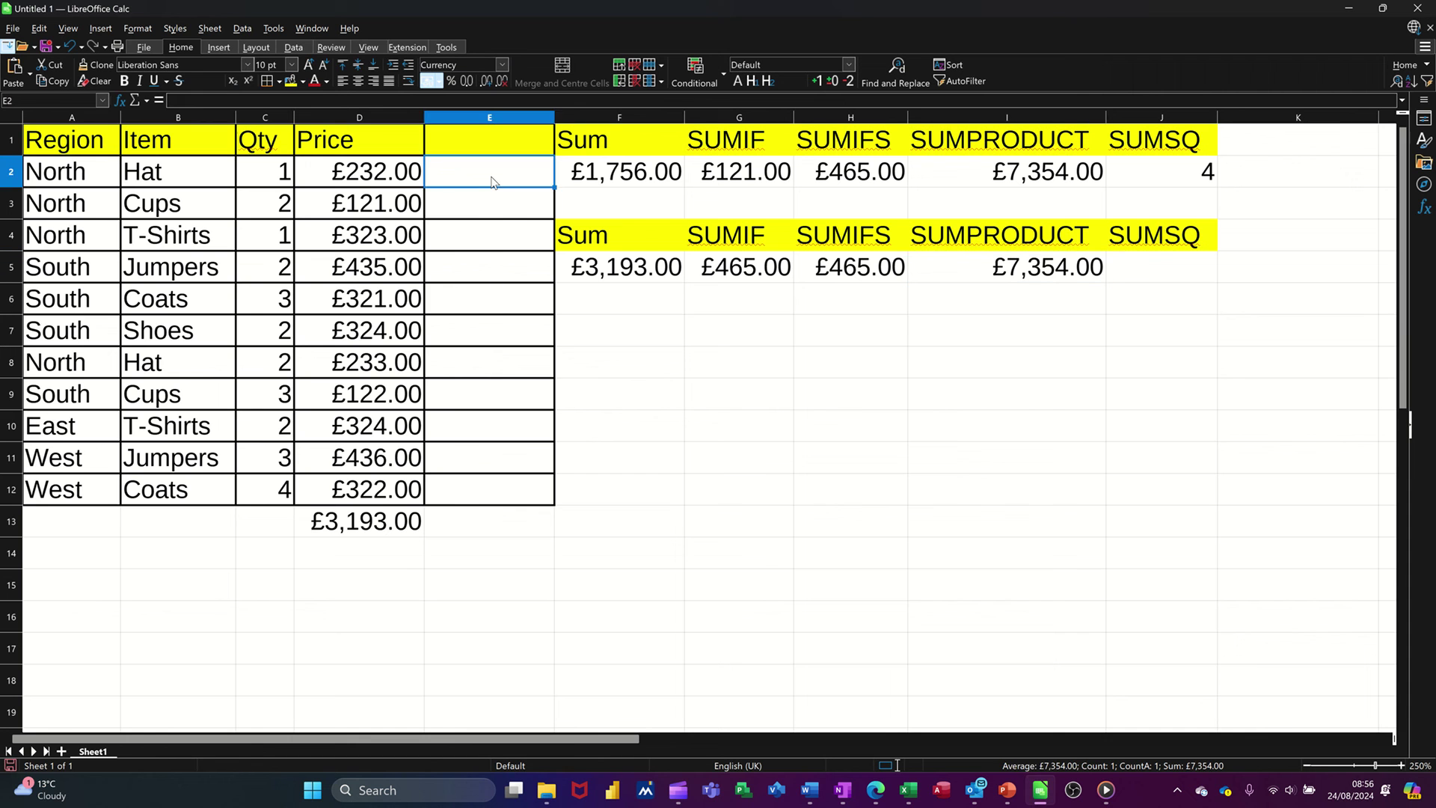
{"action": "type", "text": "="}
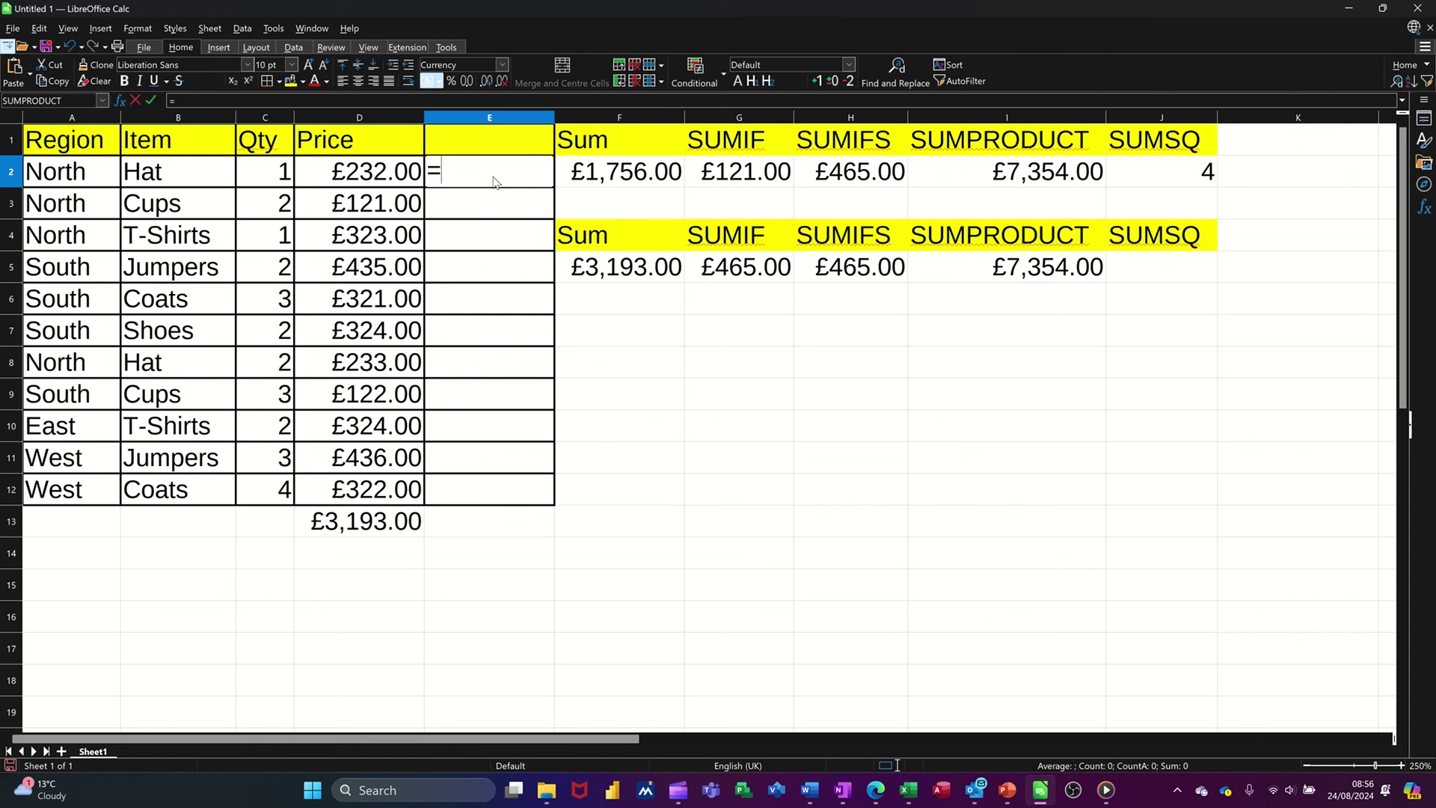
{"action": "left_click", "coordinate": [262, 177]}
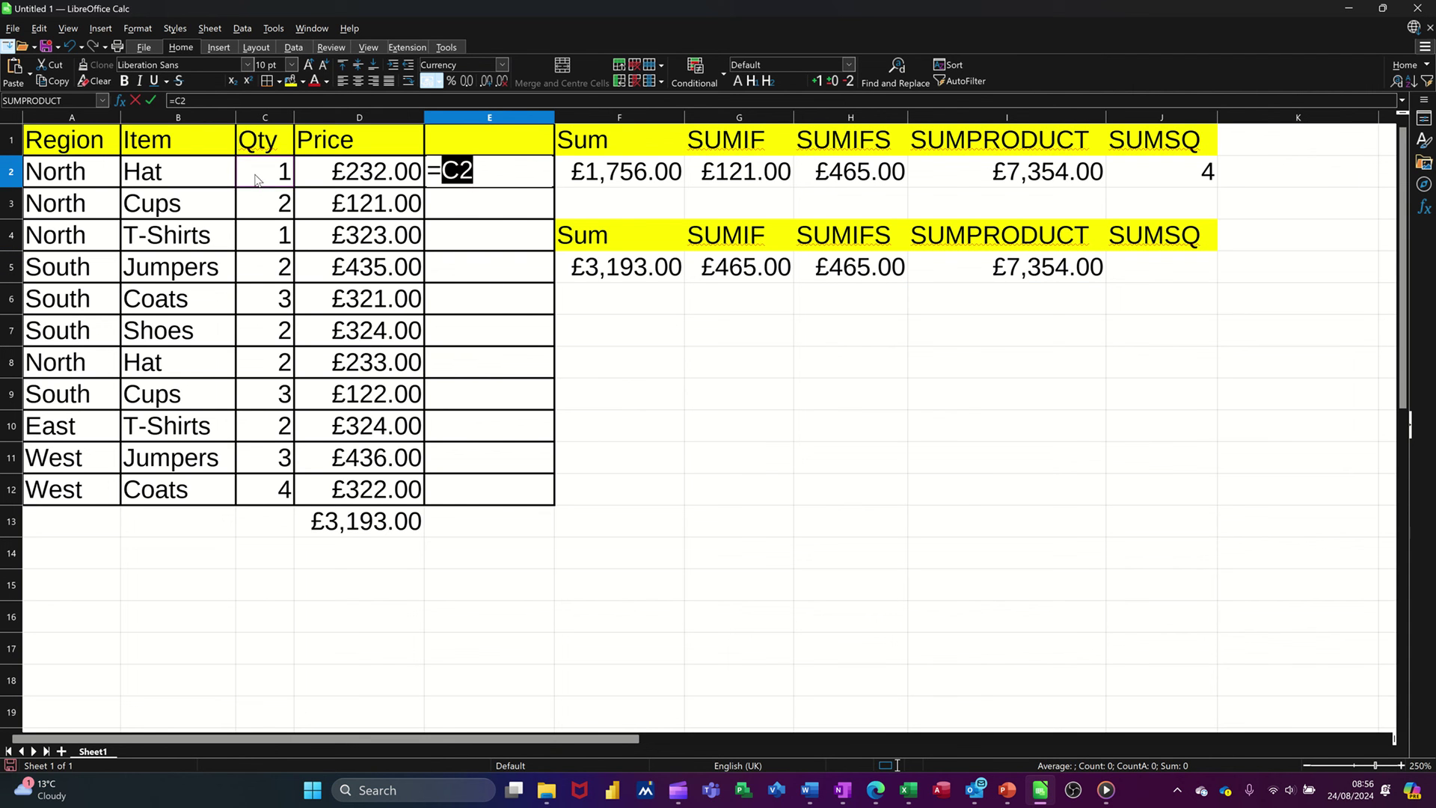
{"action": "type", "text": "*"}
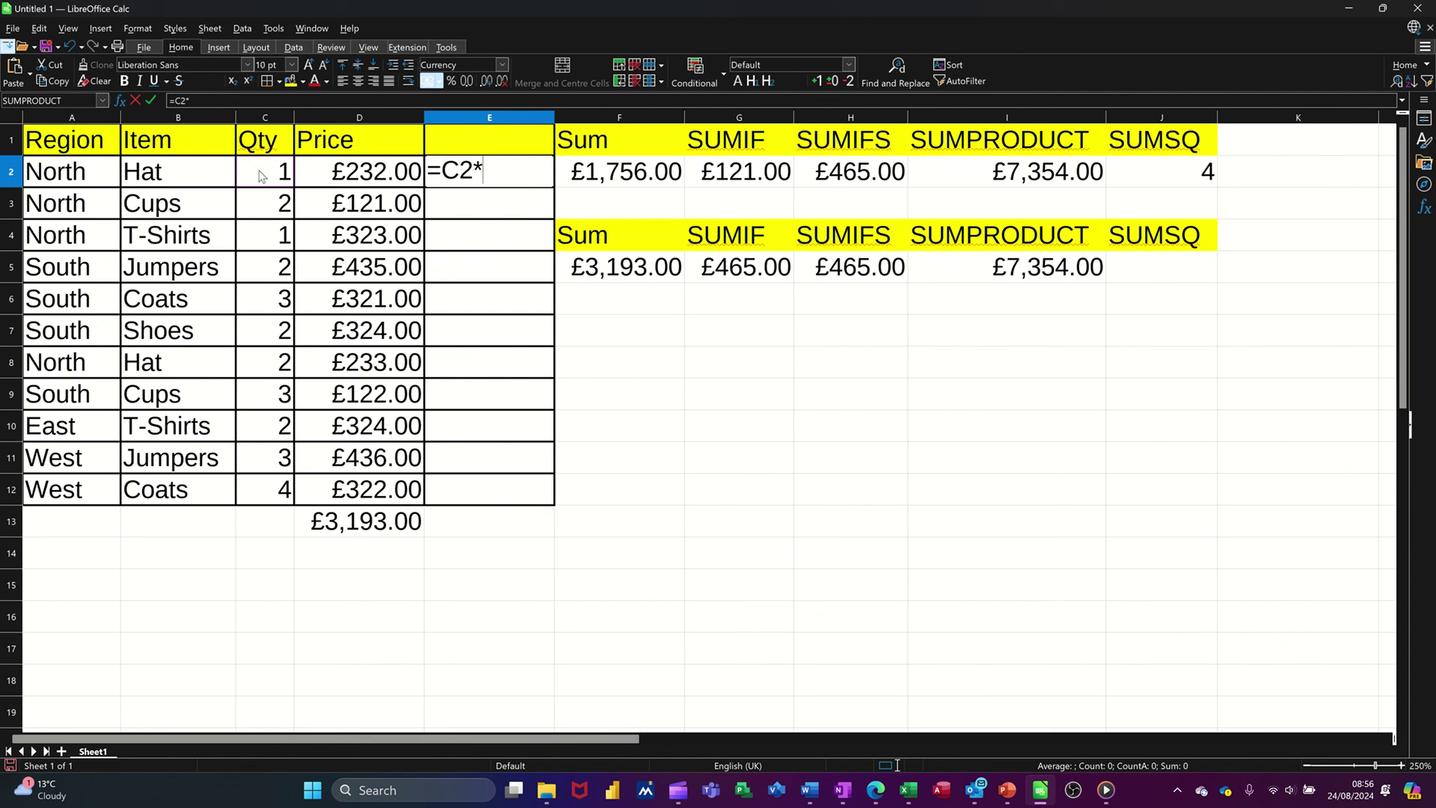
{"action": "left_click", "coordinate": [342, 183]}
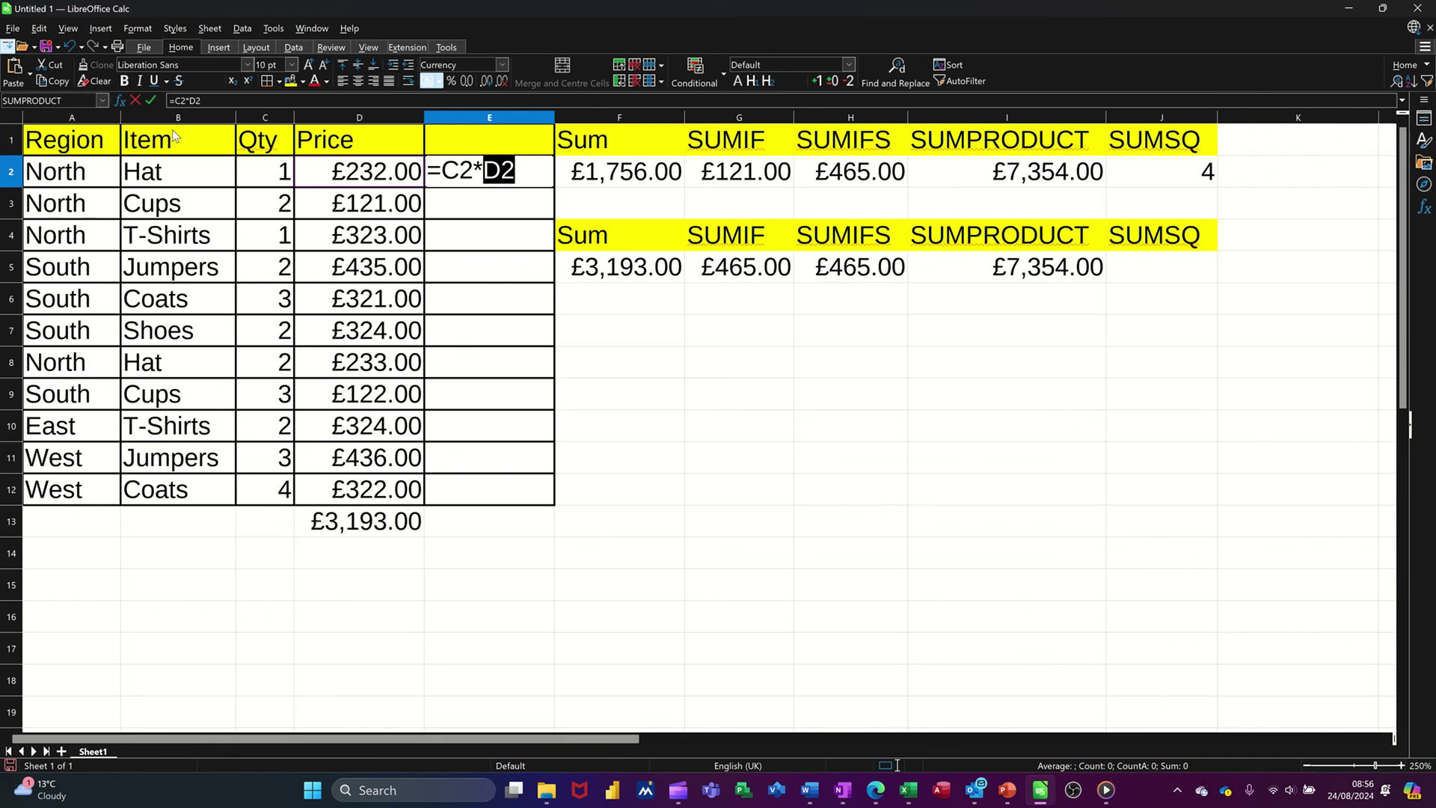
{"action": "left_click", "coordinate": [152, 102]}
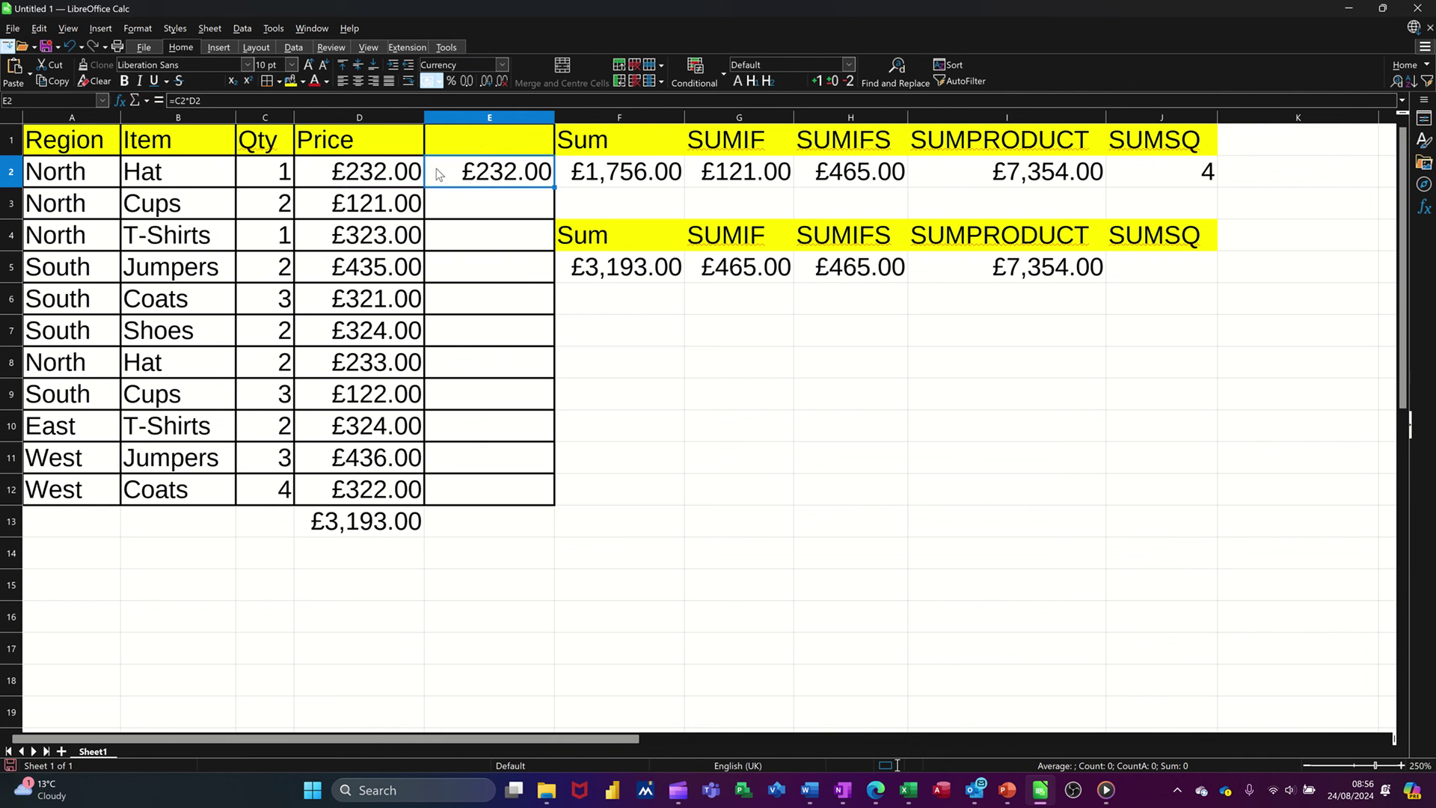
{"action": "double_click", "coordinate": [555, 187]}
Clear the stray E13 result and total E2:E12 there with =SUM, giving £7,354.00
{"action": "left_click", "coordinate": [498, 527]}
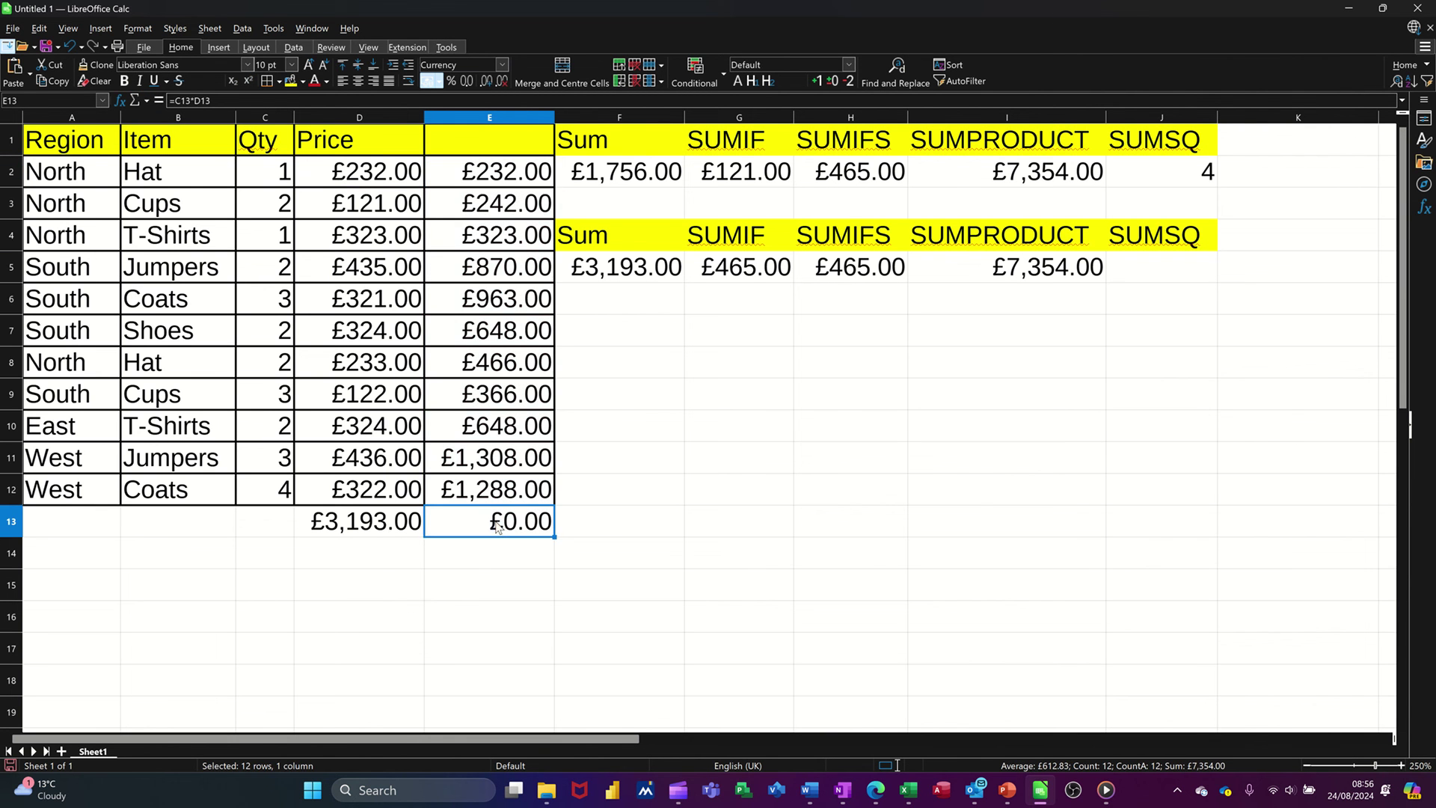
{"action": "key", "text": "Delete"}
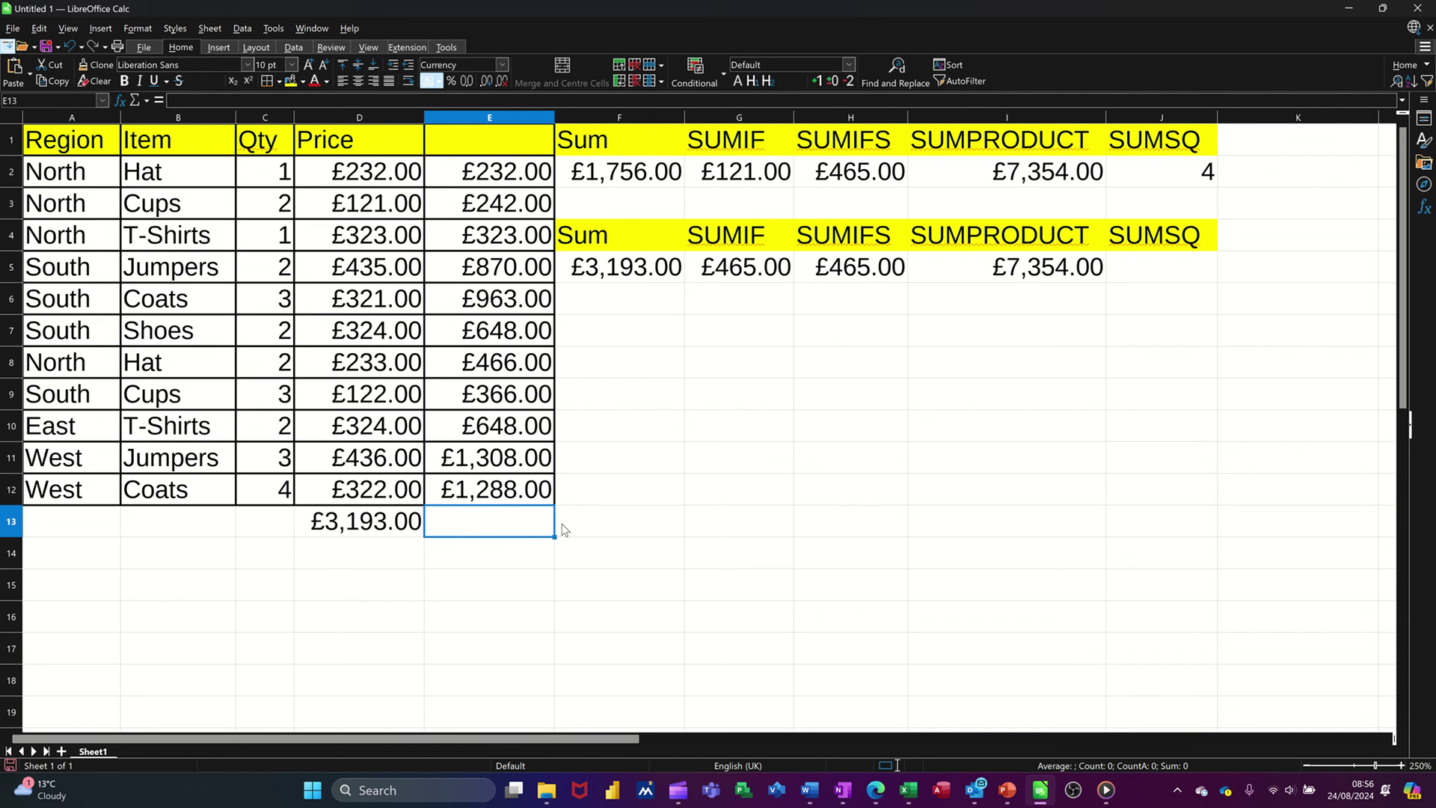
{"action": "key", "text": "alt+equal"}
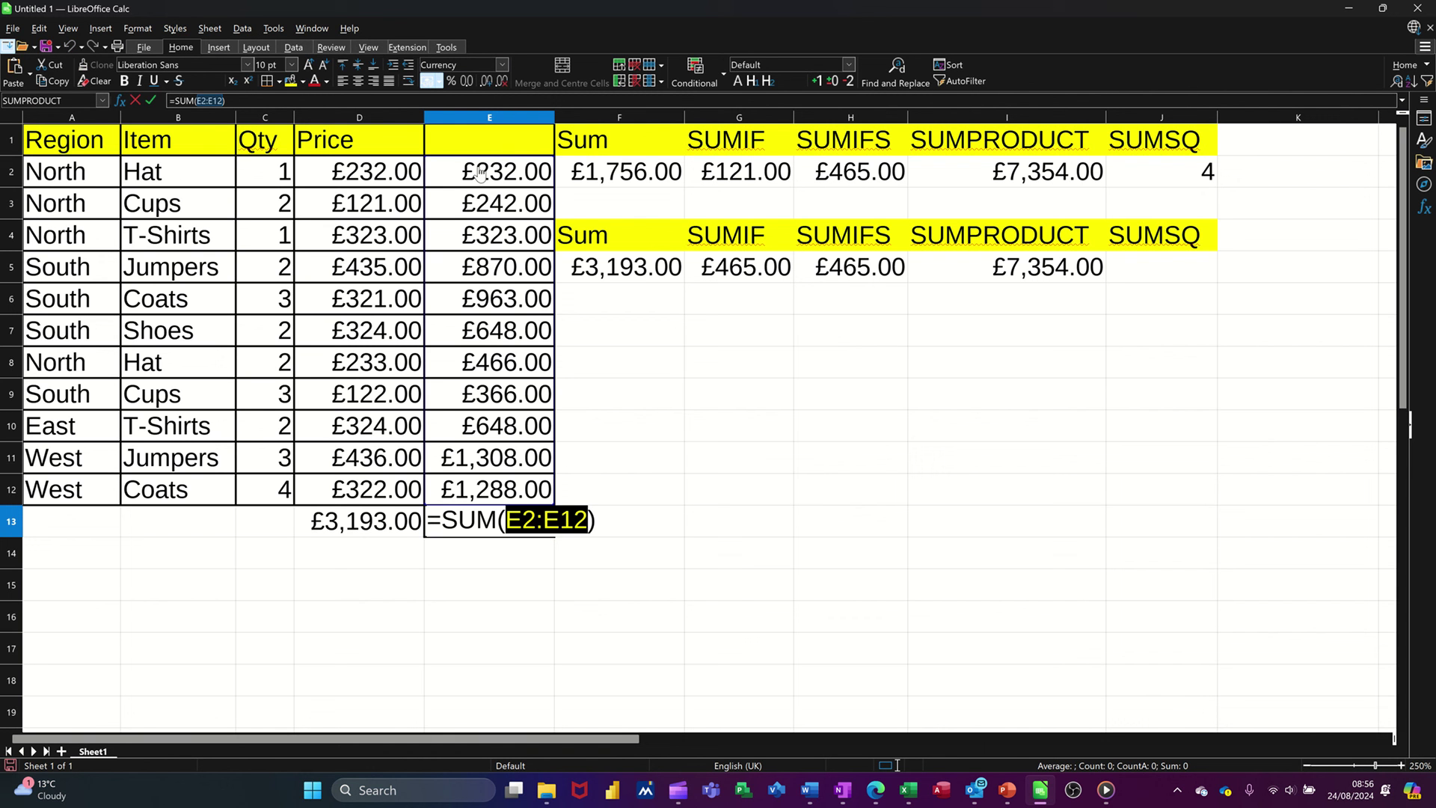
{"action": "left_click", "coordinate": [153, 101]}
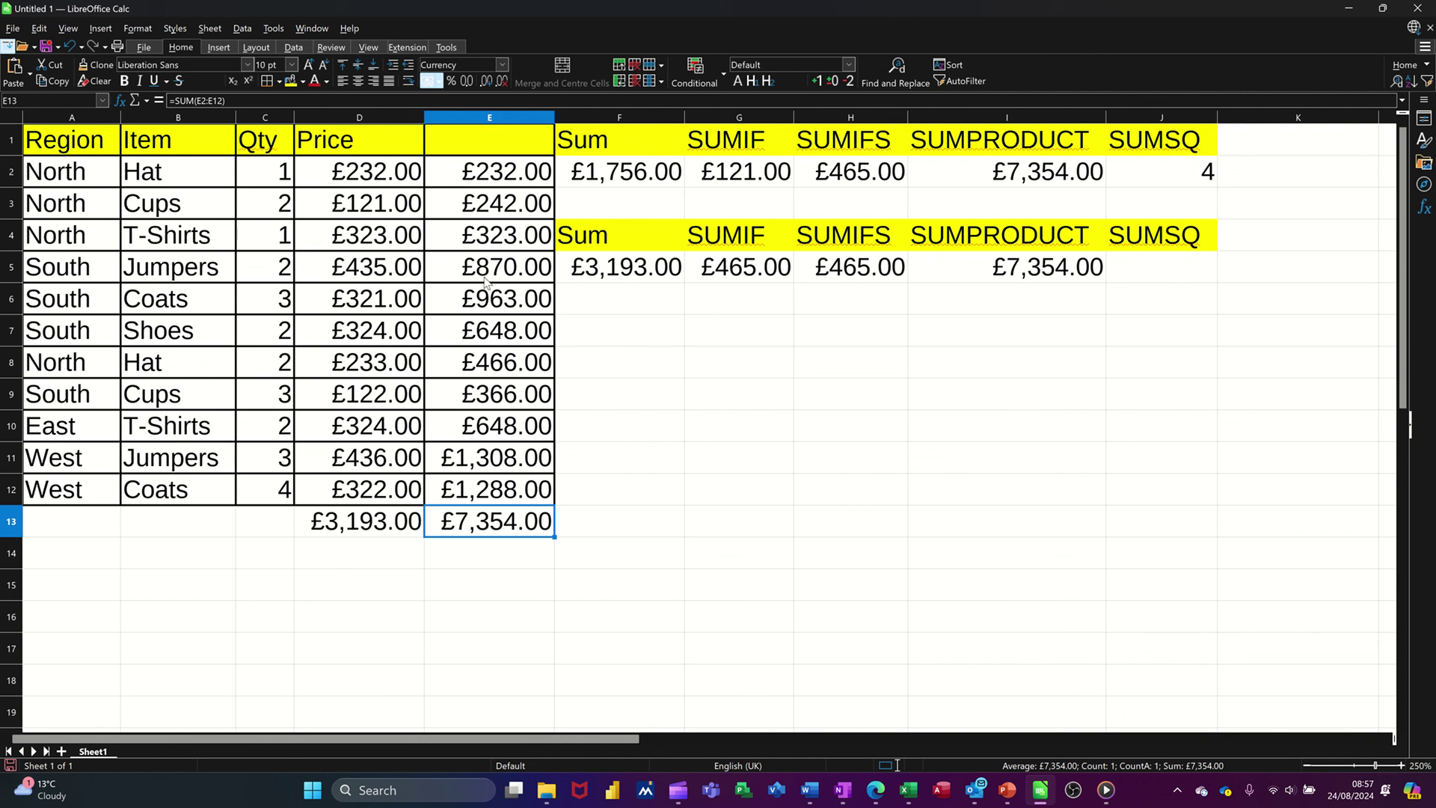
Enter =SUMSQ(C3) in the SUMSQ cell J5, returning 4
{"action": "left_click", "coordinate": [994, 274]}
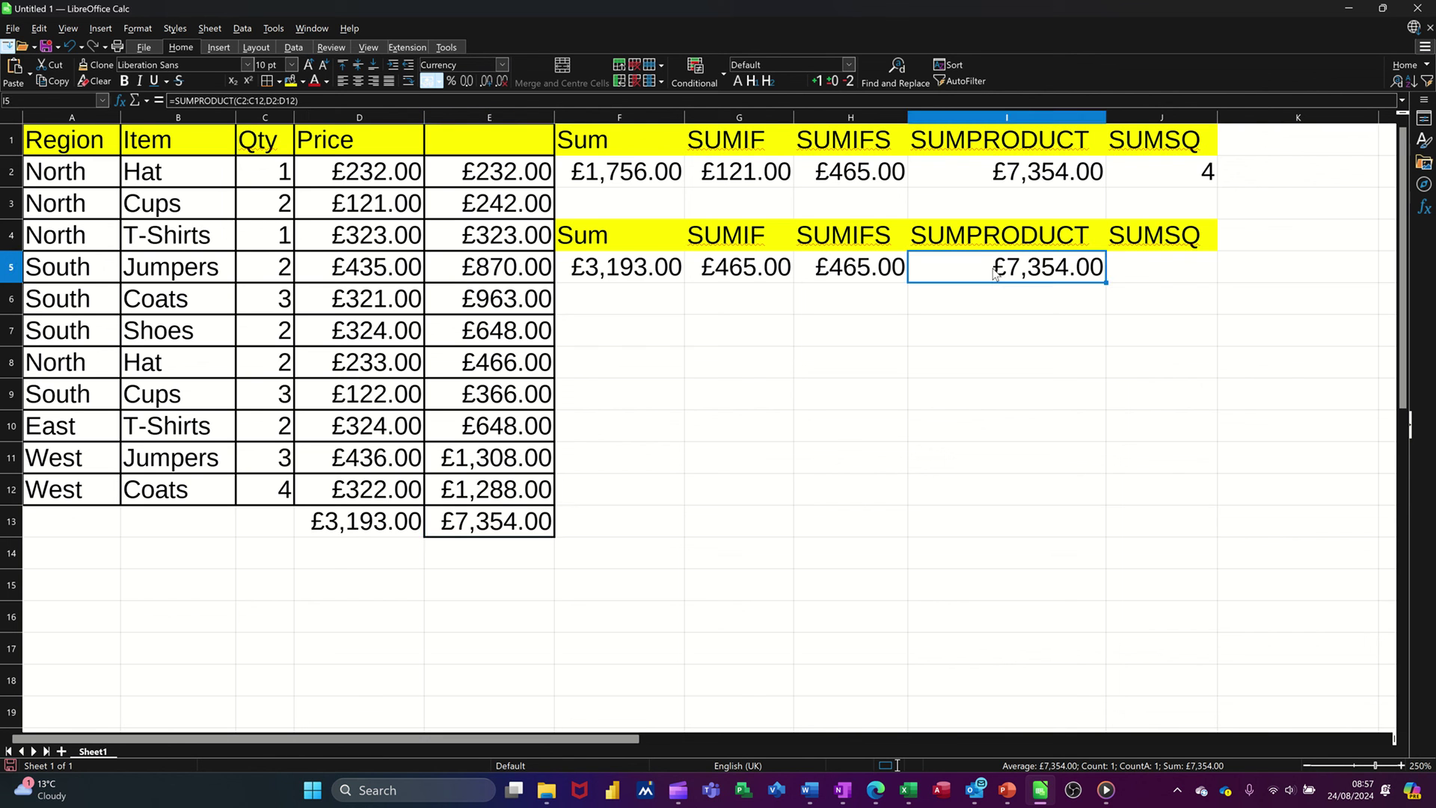
{"action": "left_click", "coordinate": [1147, 269]}
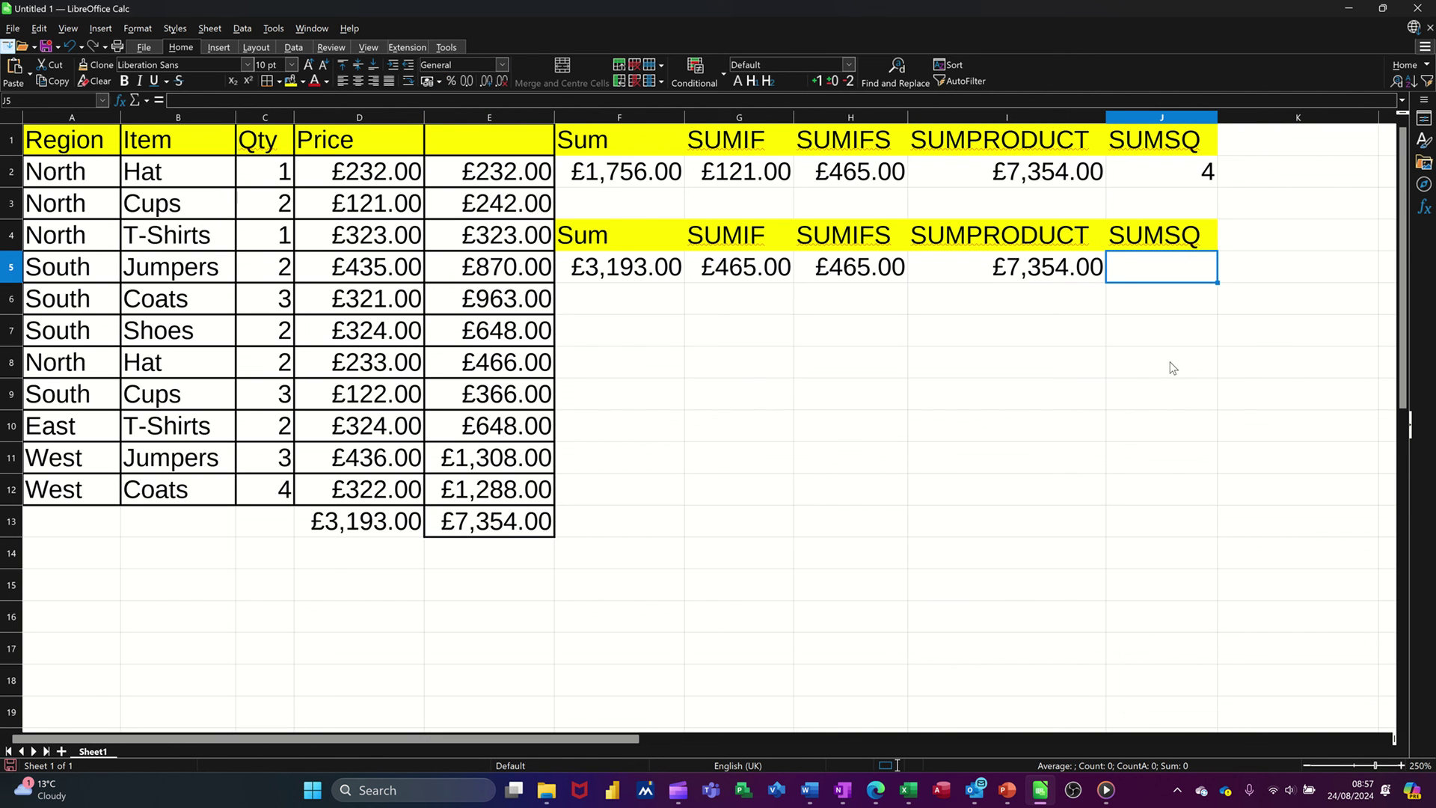
{"action": "type", "text": "=s"}
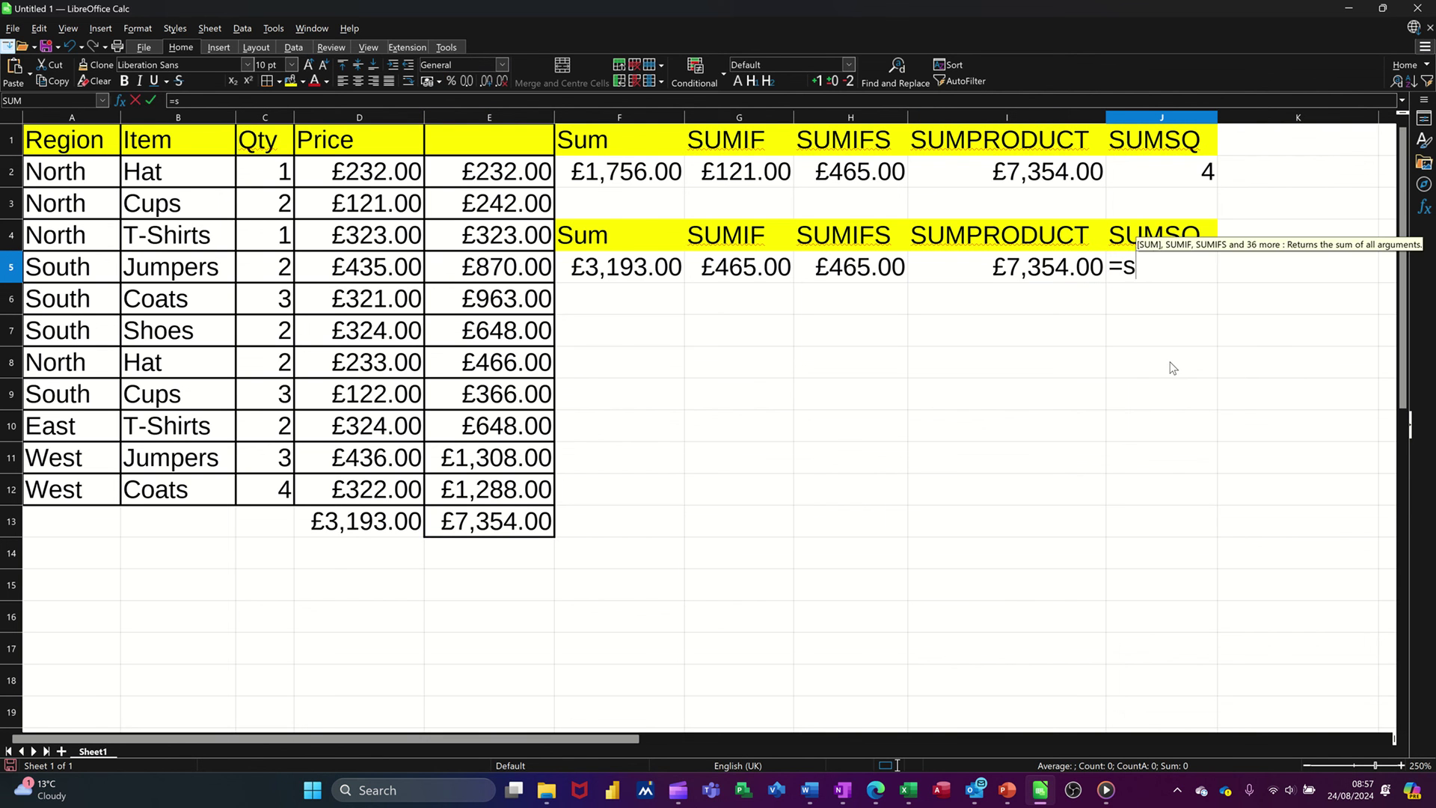
{"action": "type", "text": "umsq"}
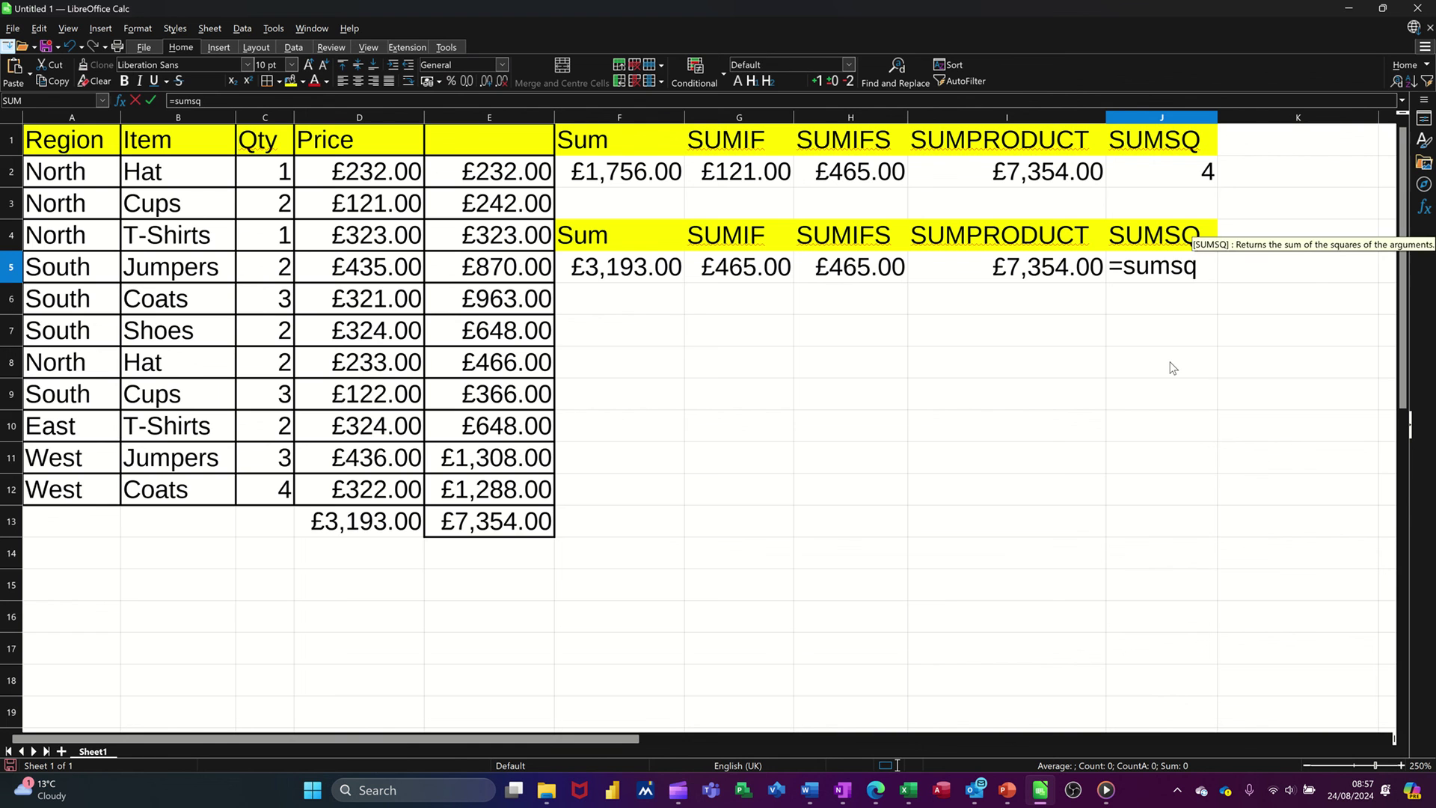
{"action": "type", "text": "("}
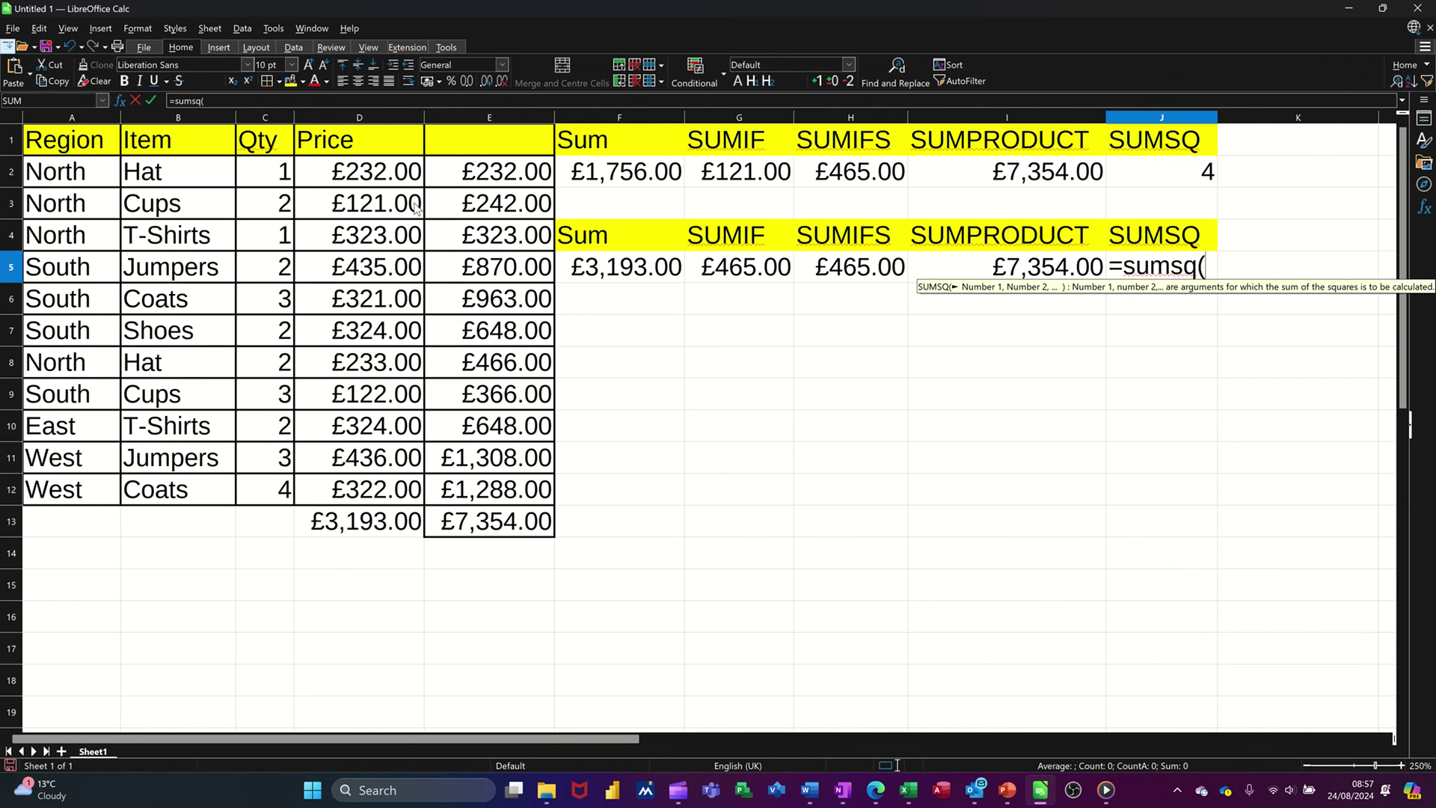
{"action": "left_click", "coordinate": [270, 207]}
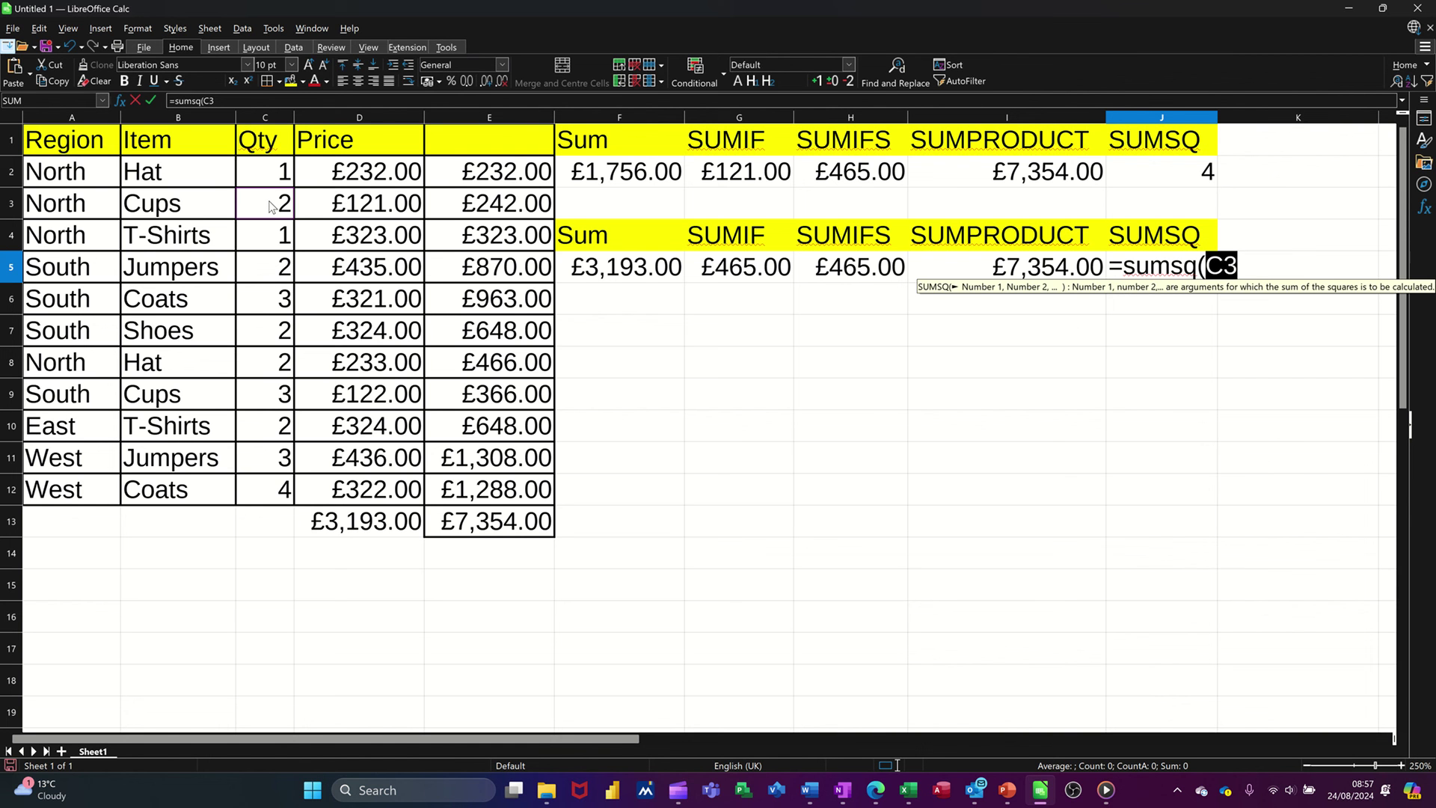
{"action": "type", "text": ")"}
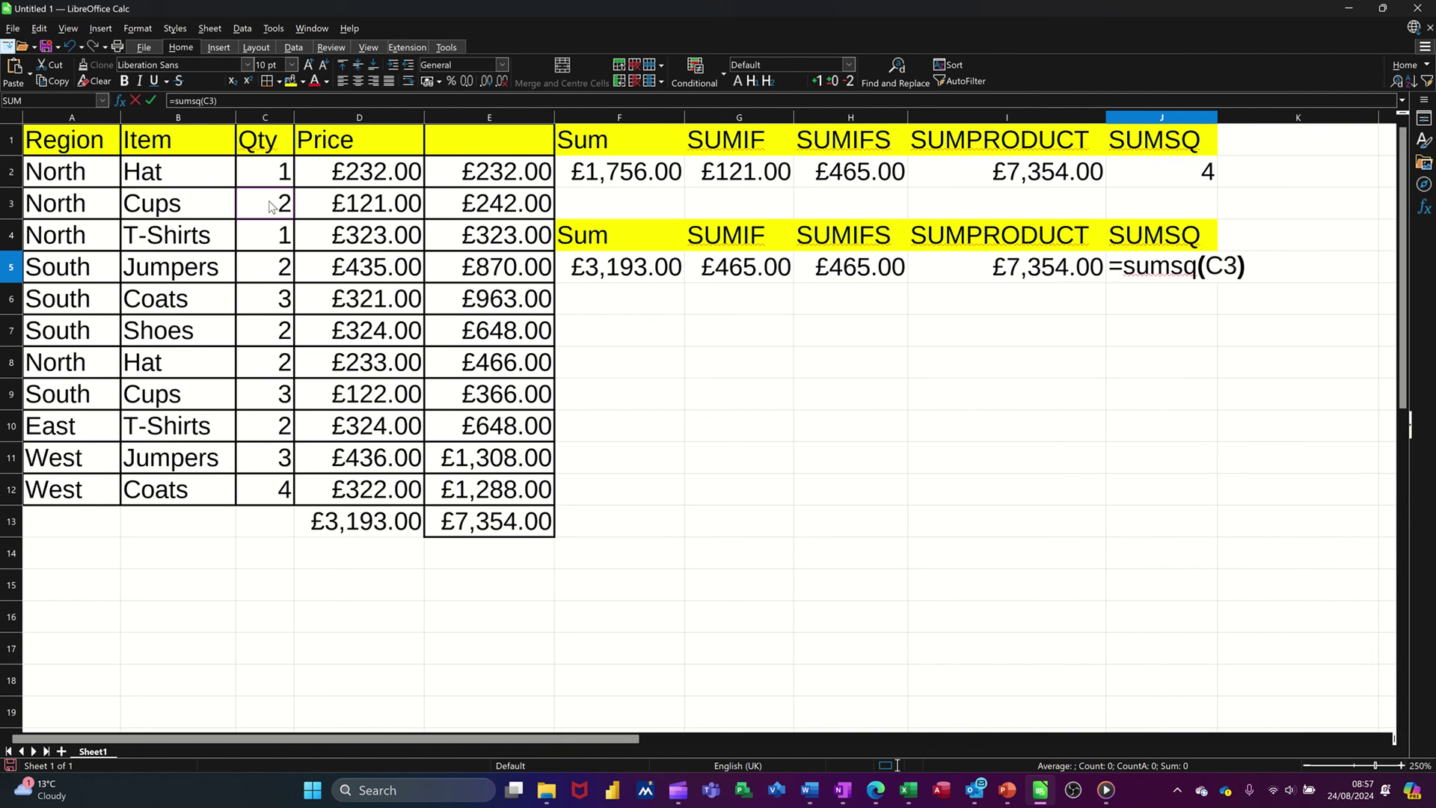
{"action": "left_click", "coordinate": [152, 100]}
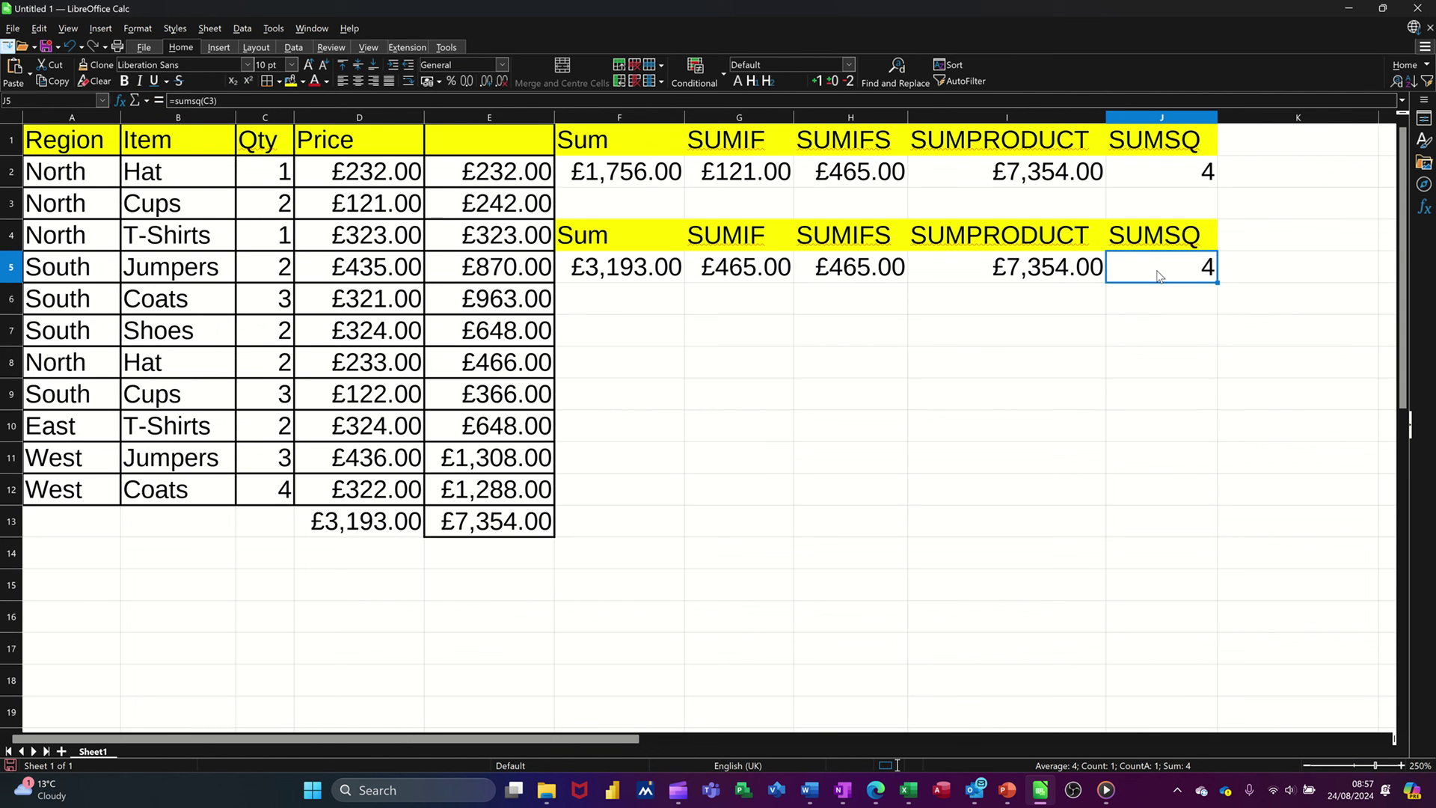
Replace the J5 formula with =SUMSQ(C3,C6), returning 13
{"action": "type", "text": "=sum"}
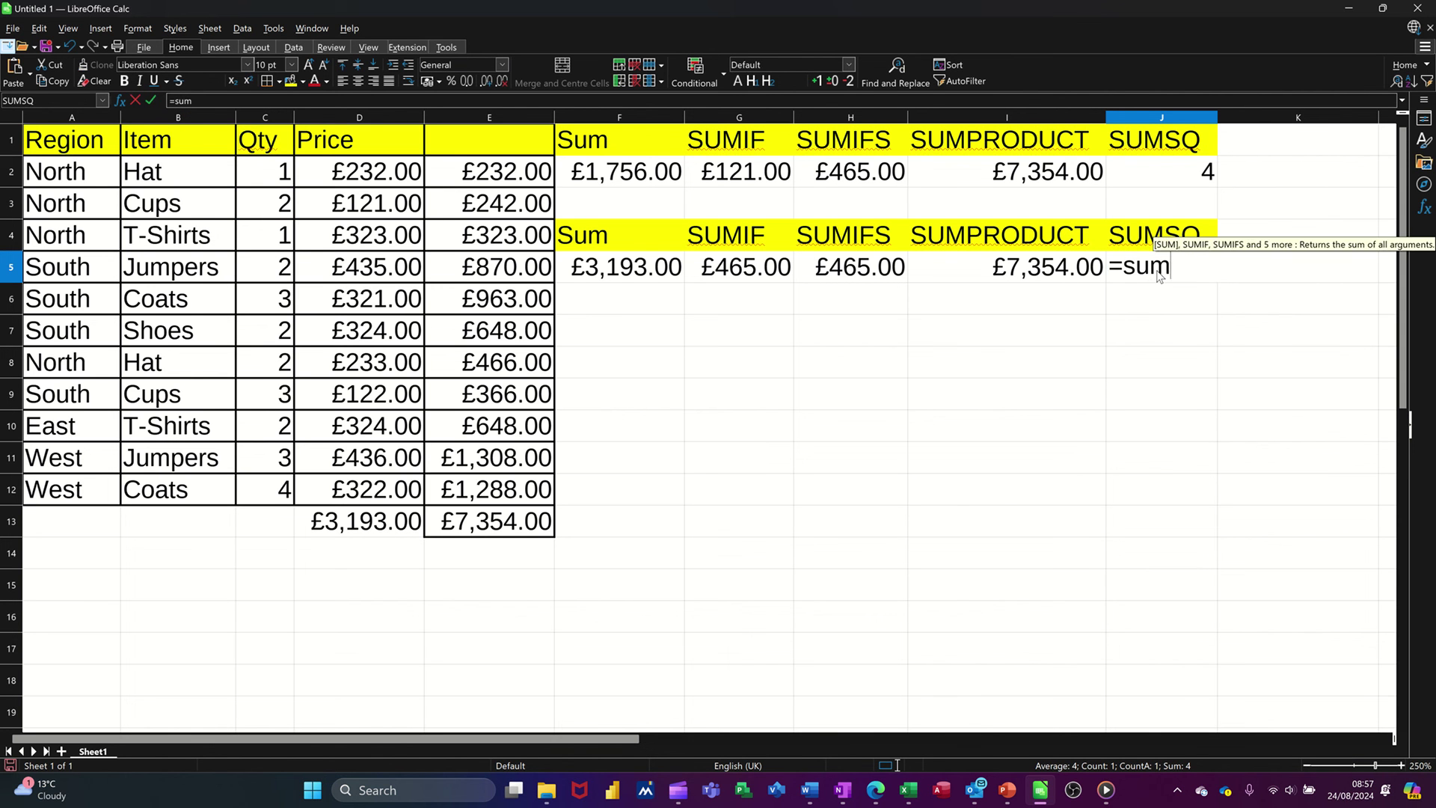
{"action": "type", "text": "sq("}
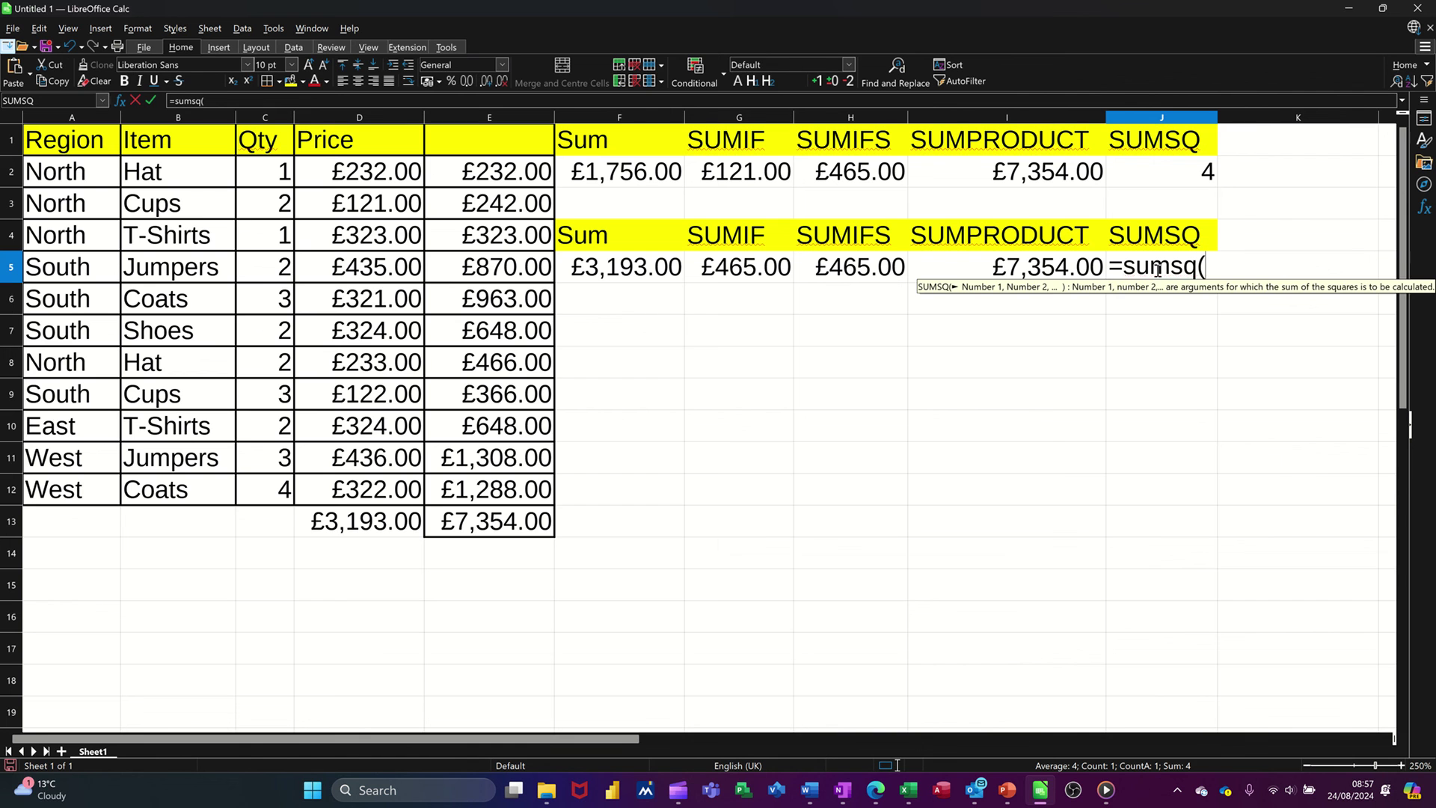
{"action": "left_click", "coordinate": [275, 208]}
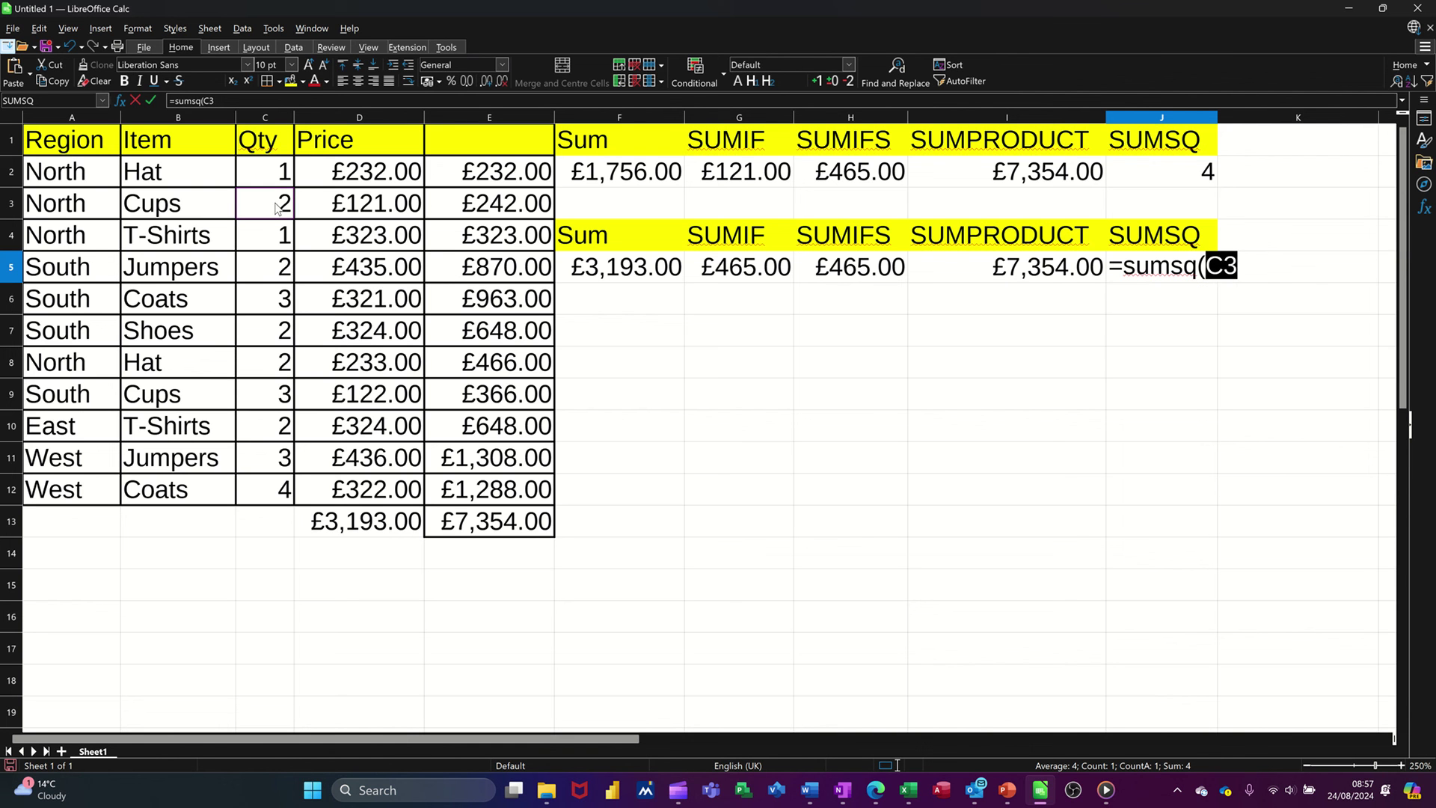
{"action": "type", "text": ","}
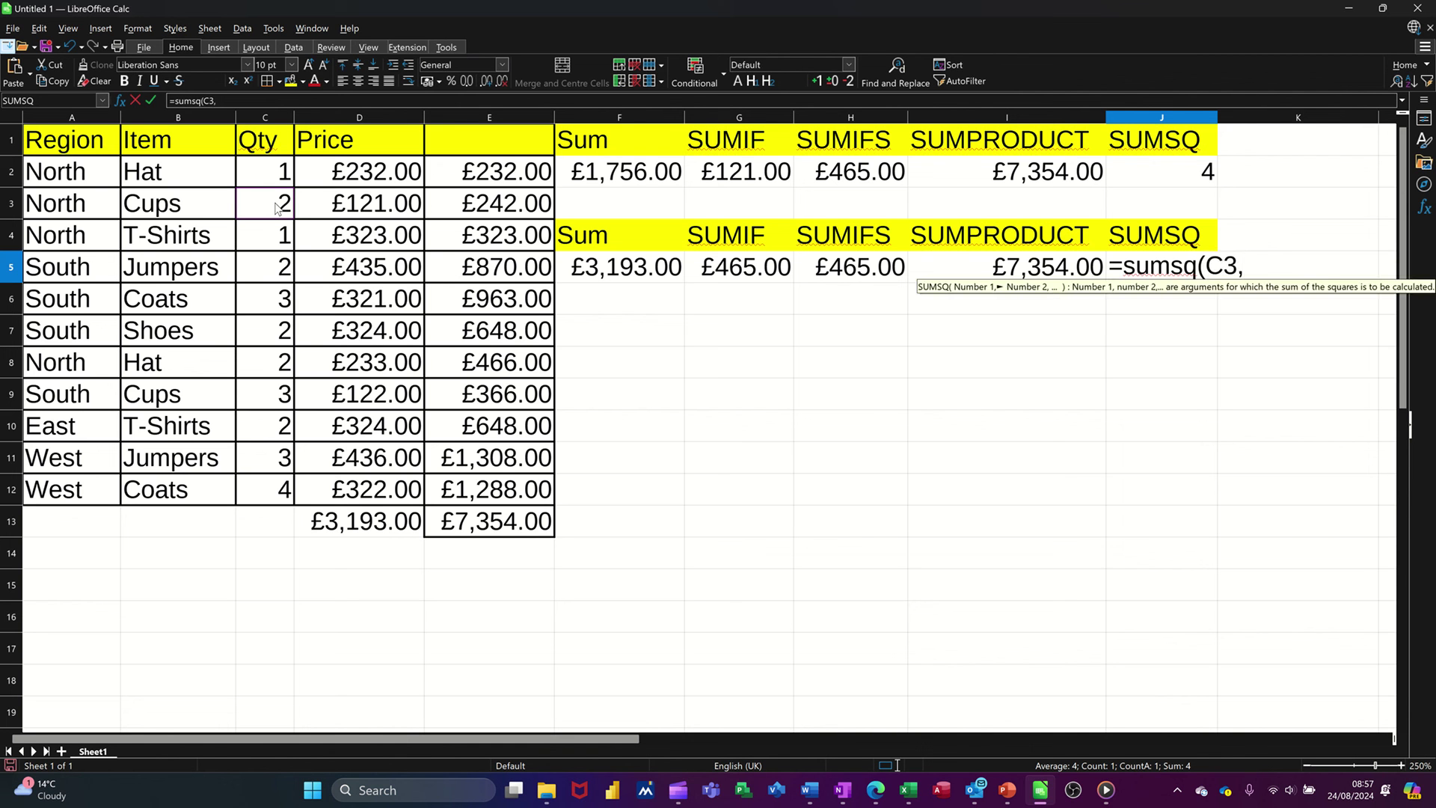
{"action": "left_click", "coordinate": [254, 301]}
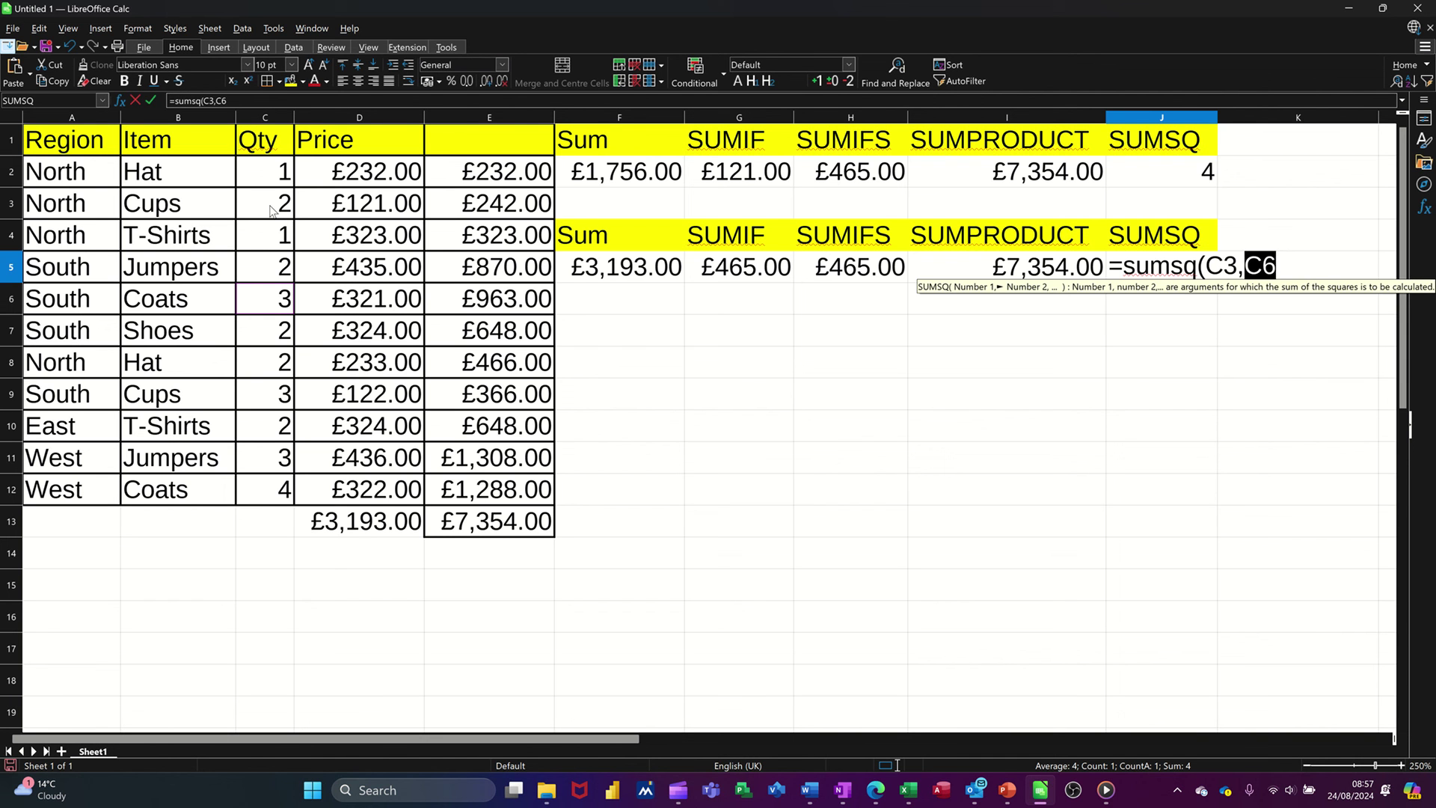
{"action": "type", "text": ")"}
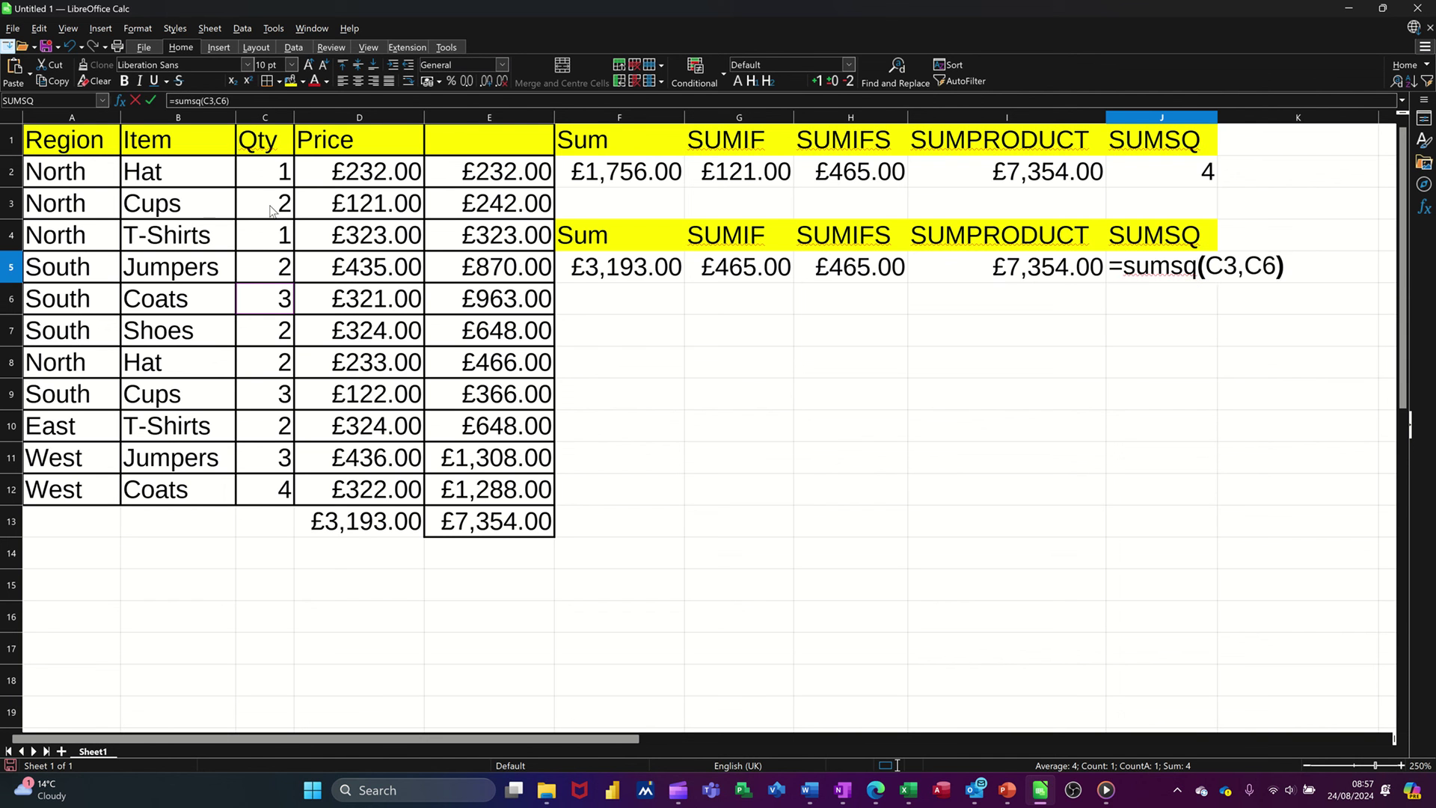
{"action": "left_click", "coordinate": [151, 101]}
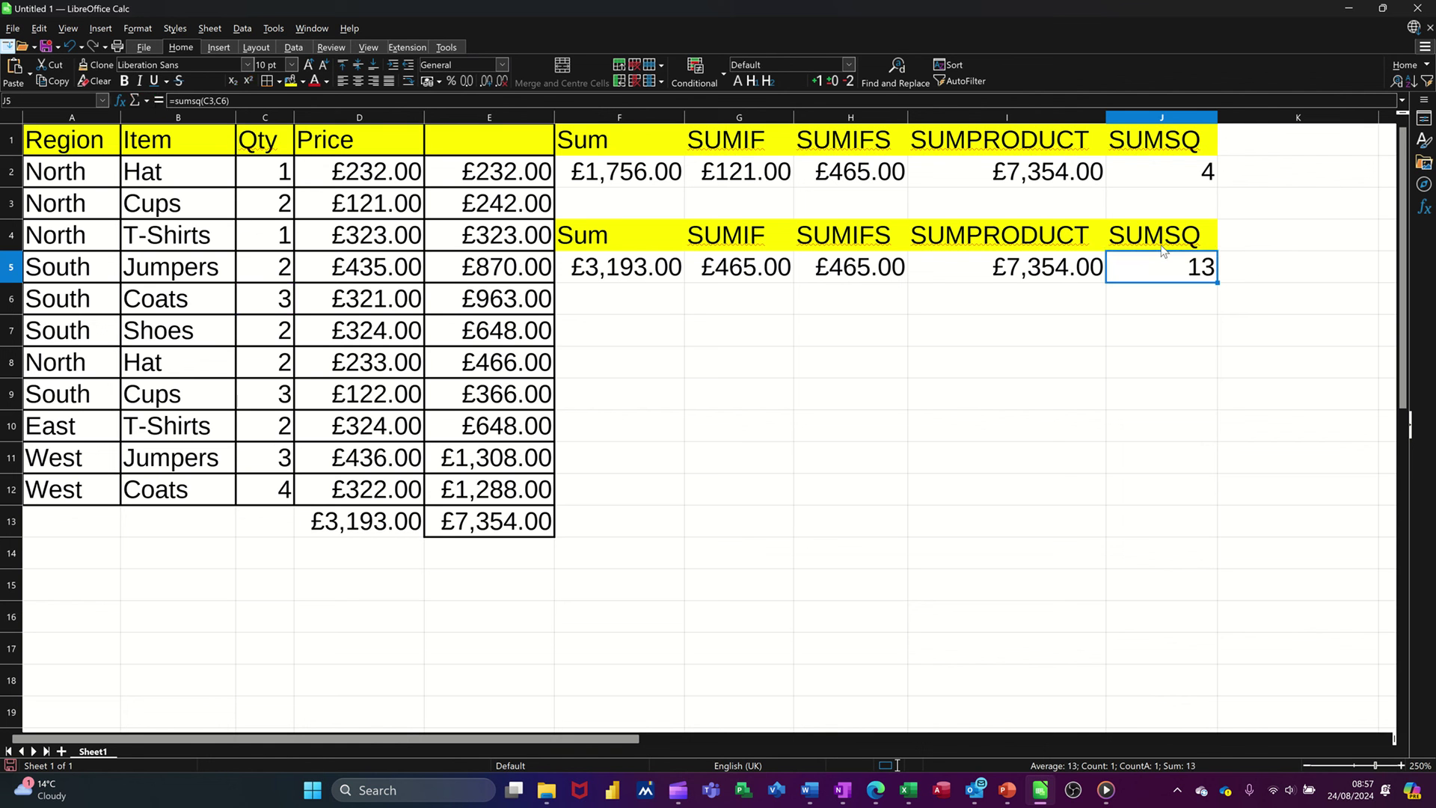